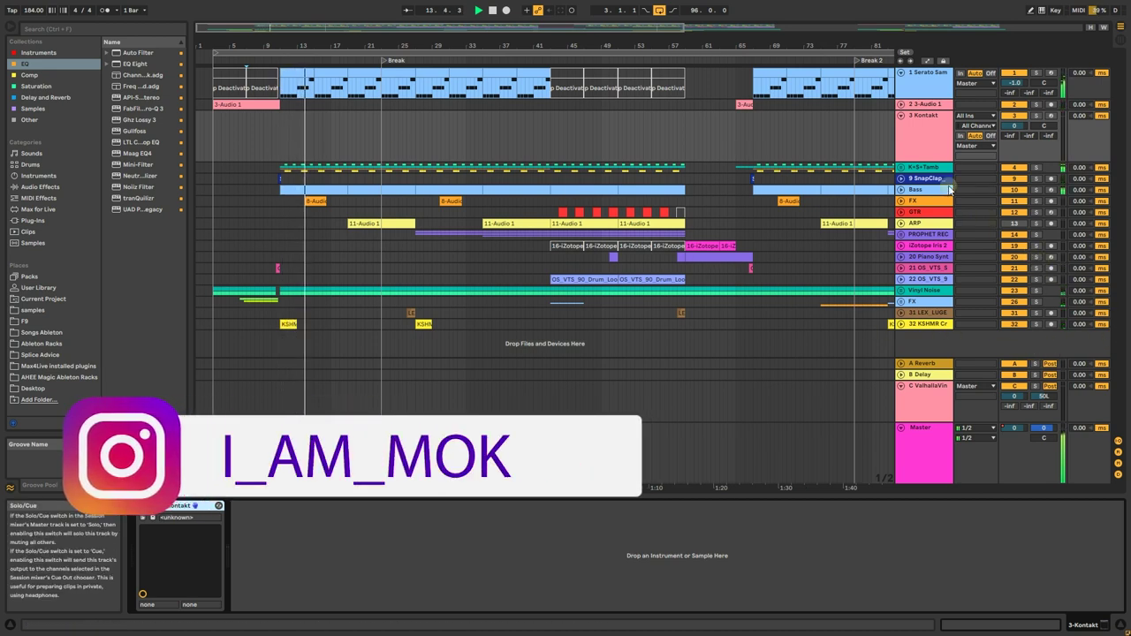
Step: Unfold the K+S+Tamb and Vinyl Noise groups and look through their track lanes during playback
click(900, 168)
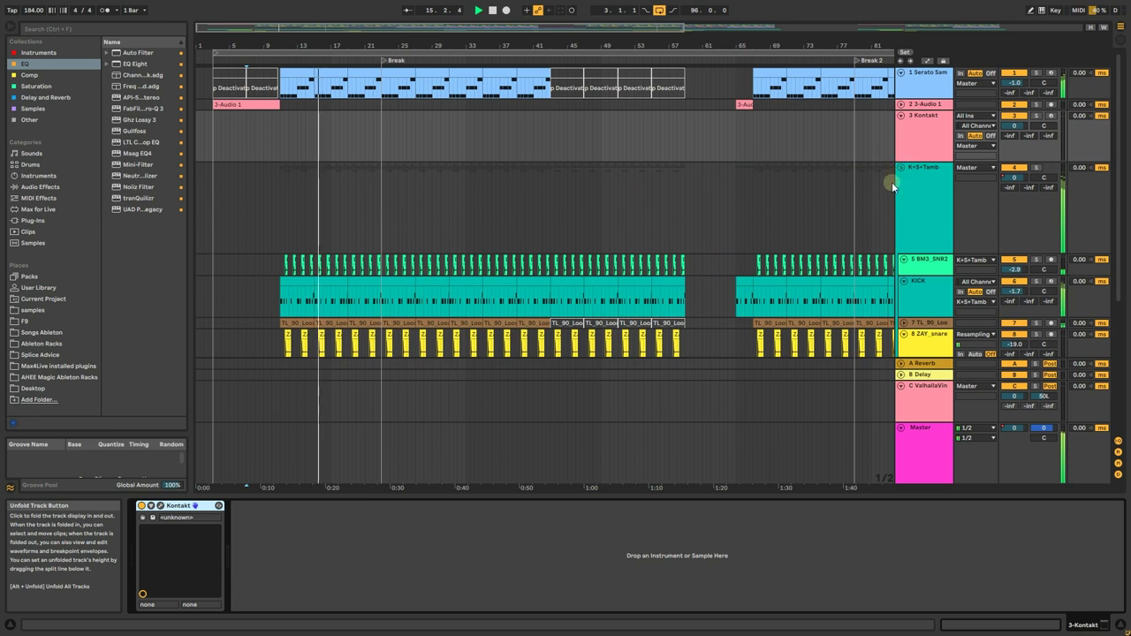
scroll(853, 228, down, 3)
scroll(841, 209, down, 4)
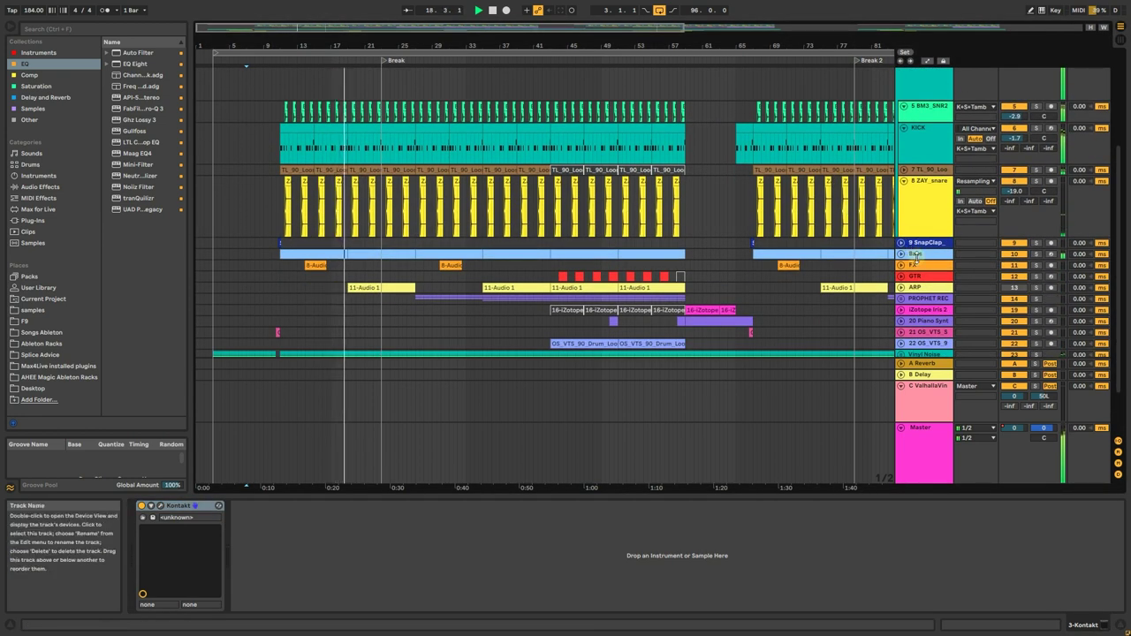
click(916, 255)
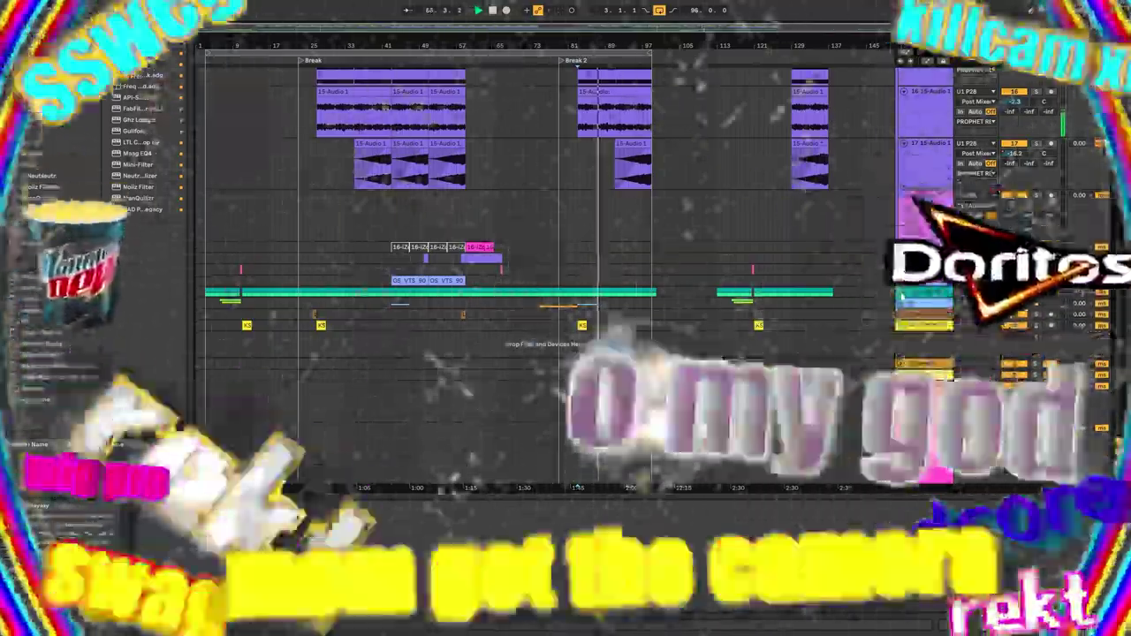
click(904, 293)
scroll(738, 198, down, 4)
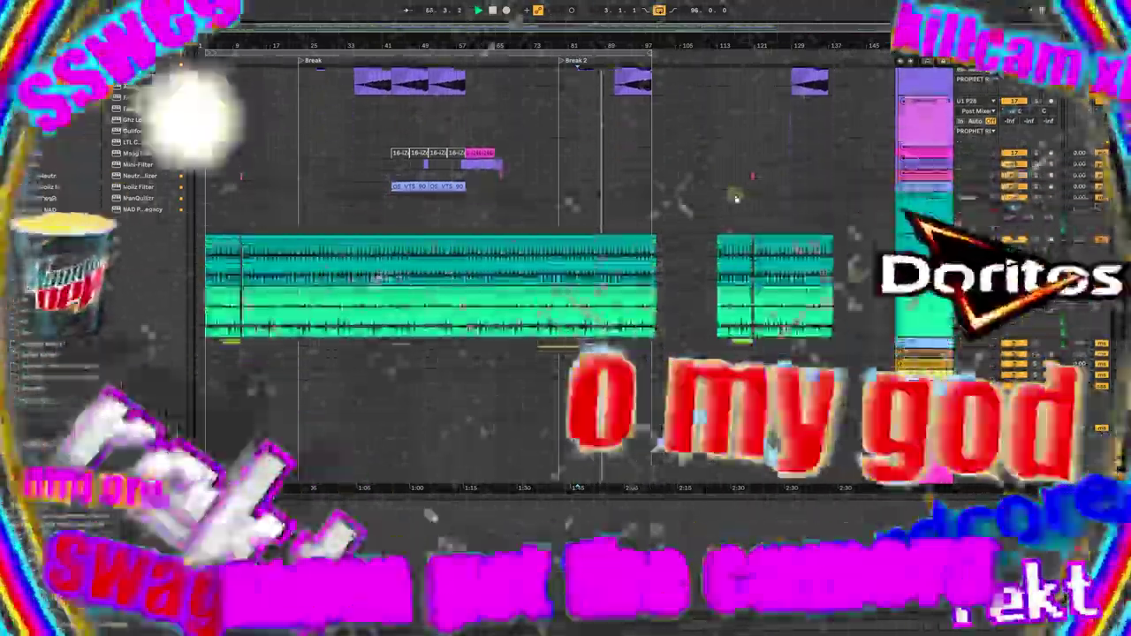
scroll(736, 198, down, 1)
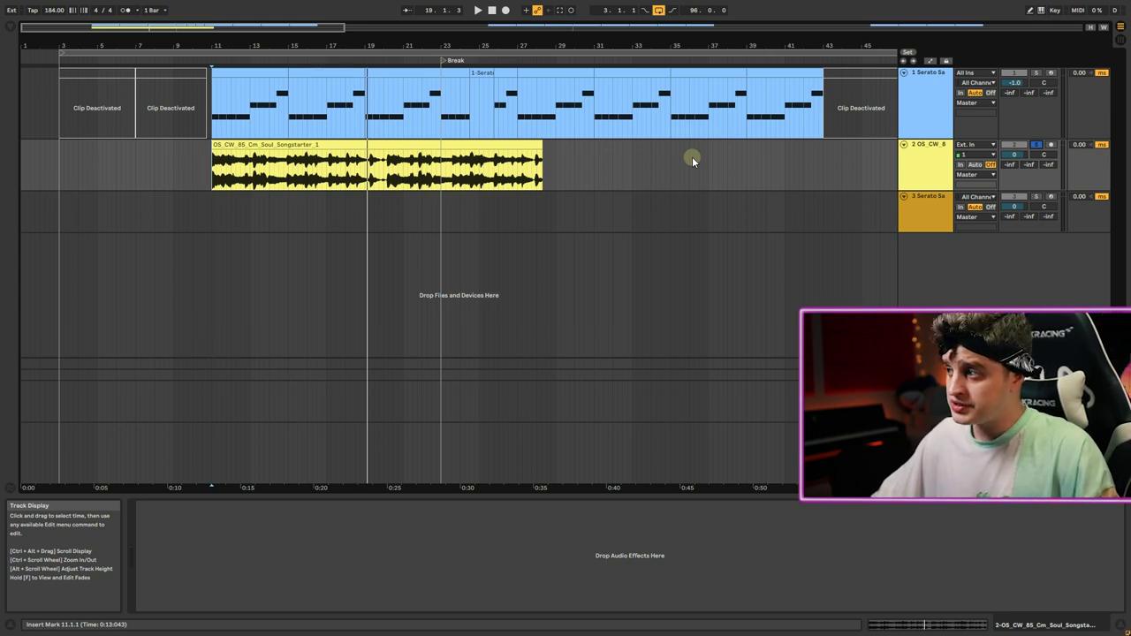
Step: Open Serato Sample on track 3 and load the OS_CW_85_Cm_Soul_Songstarter_1 clip into it
drag(590, 91, 583, 240)
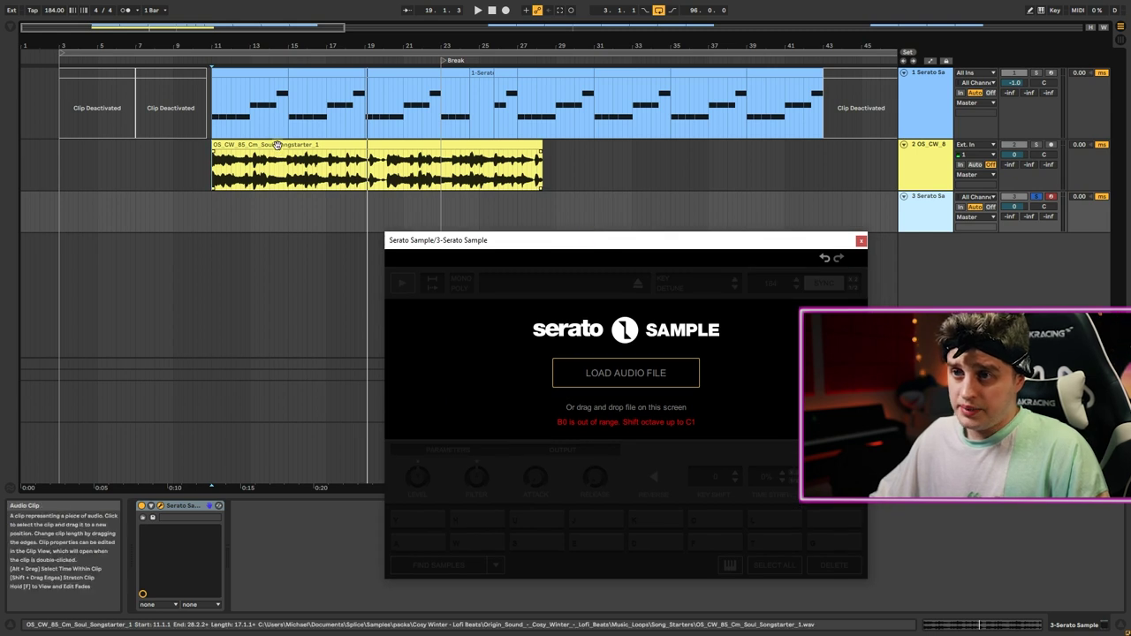
drag(279, 146, 595, 374)
drag(612, 262, 522, 173)
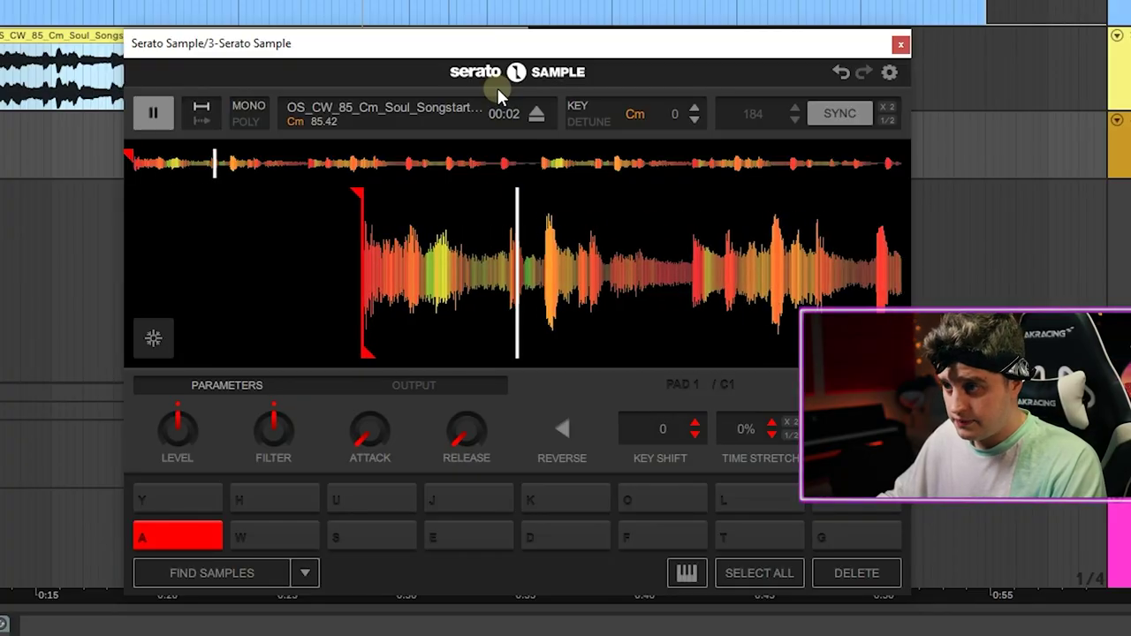
Step: Set slice points on pads S and D while the sample plays, and stop it and audition the pads
key(s)
key(d)
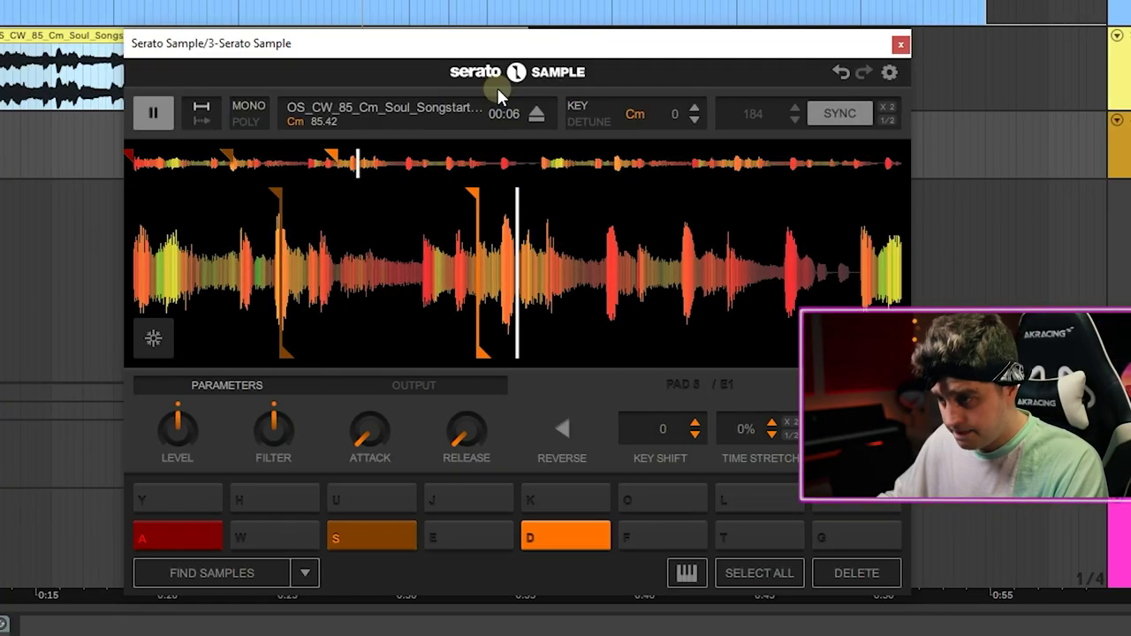
key(space)
key(f)
key(a)
key(s)
key(d)
key(a)
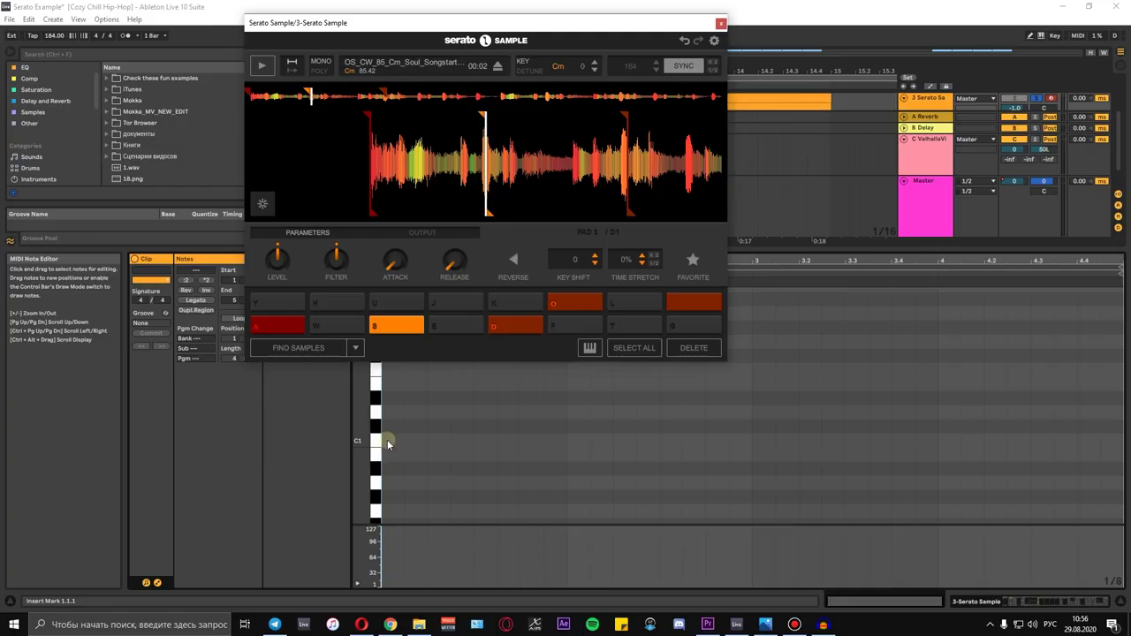
double_click(388, 441)
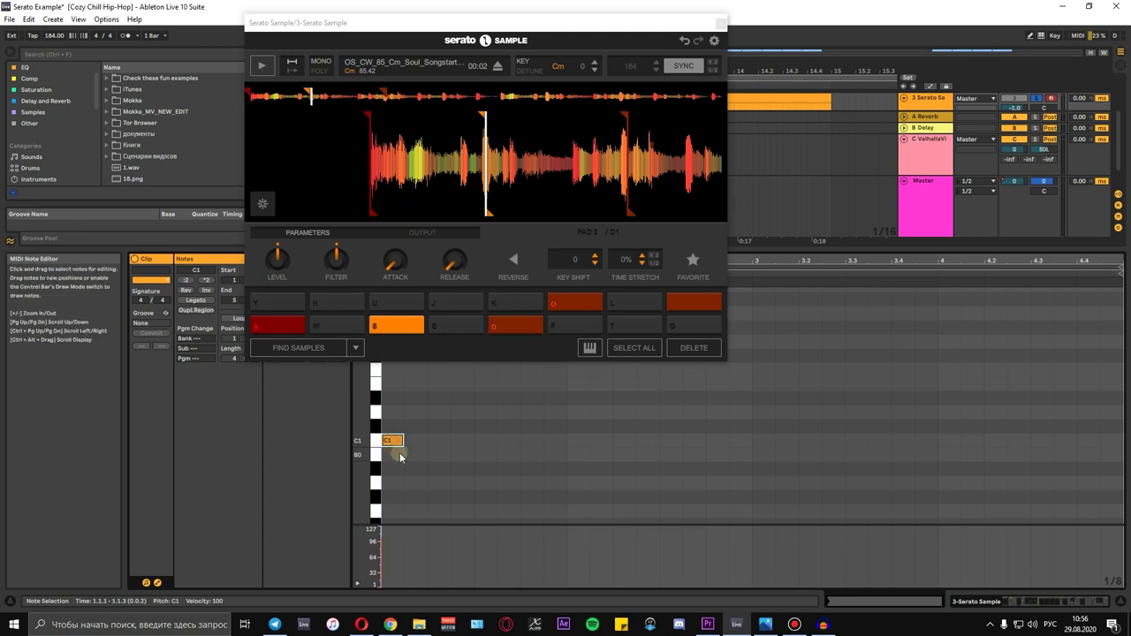
key(ctrl+d)
key(ctrl+d)
key(ctrl+d)
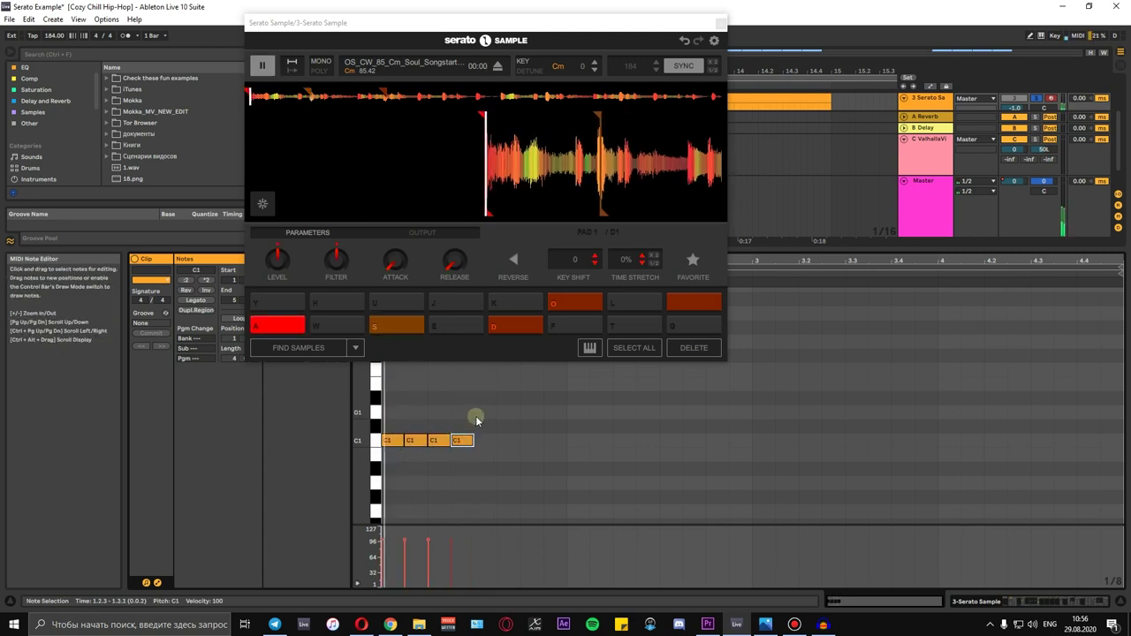
drag(479, 412, 394, 445)
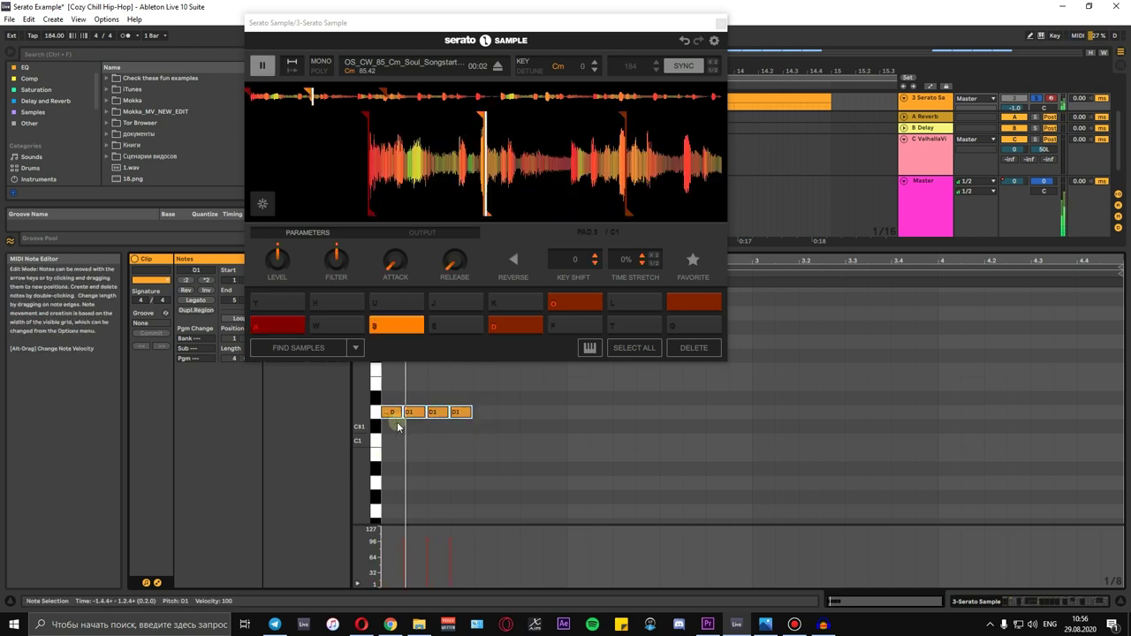
key(Delete)
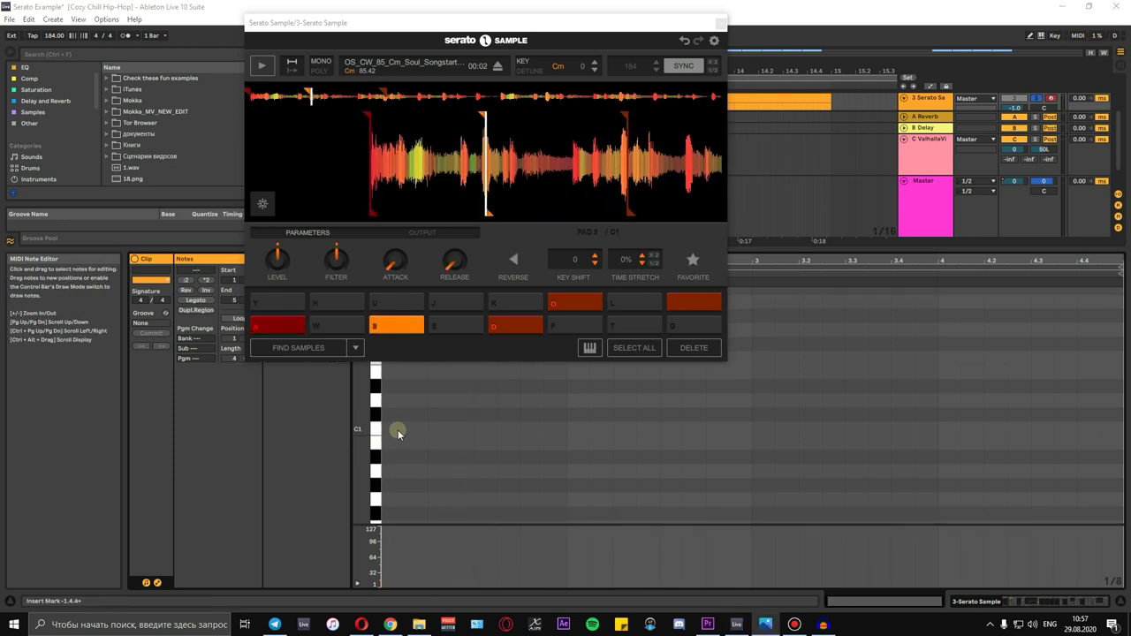
Step: Program four back-to-back C1 notes filling the first two bars of the Serato Sample clip, and audition them
double_click(389, 429)
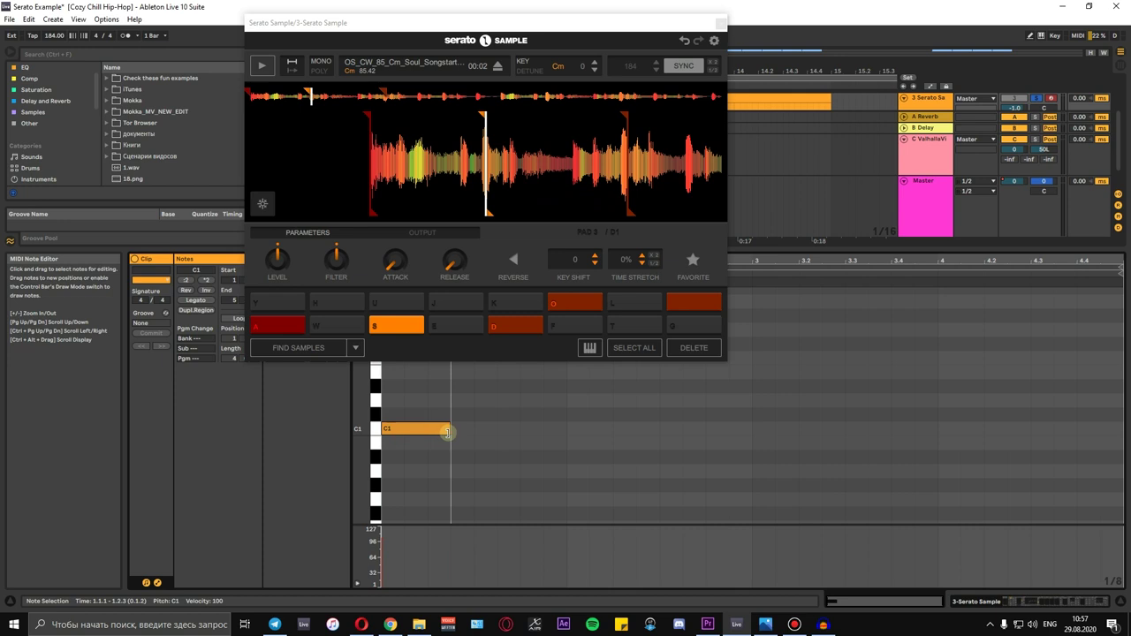
drag(590, 430, 613, 430)
key(ctrl+d)
drag(705, 429, 752, 429)
key(space)
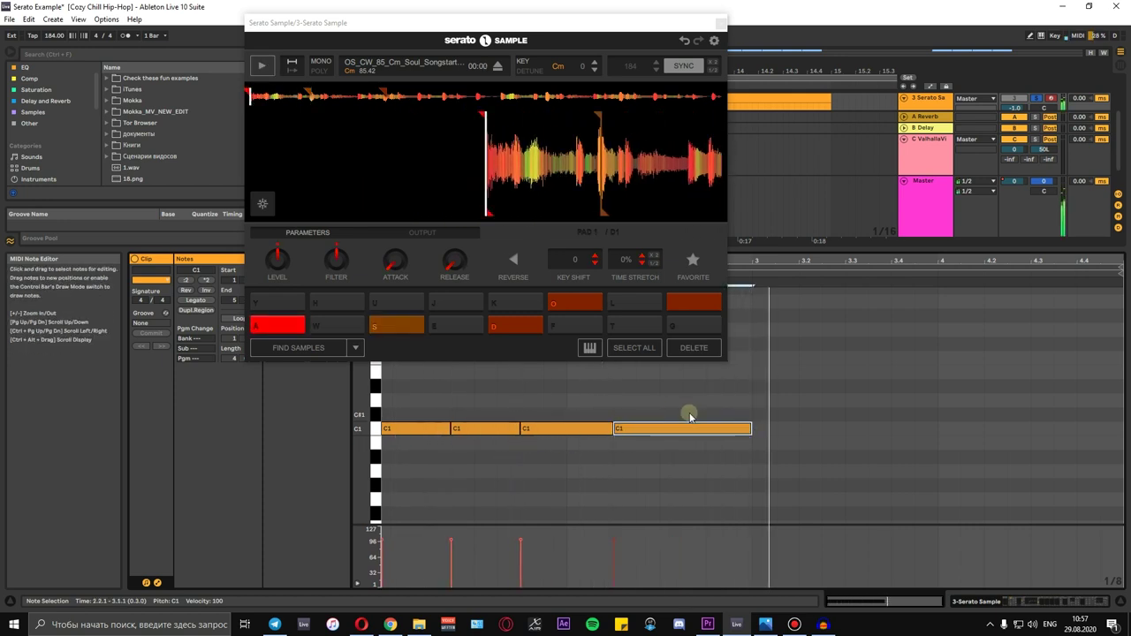
key(space)
Step: Add two D1 notes filling bar 3, and play the pattern from 2.4.1
drag(746, 429, 886, 404)
click(725, 414)
key(space)
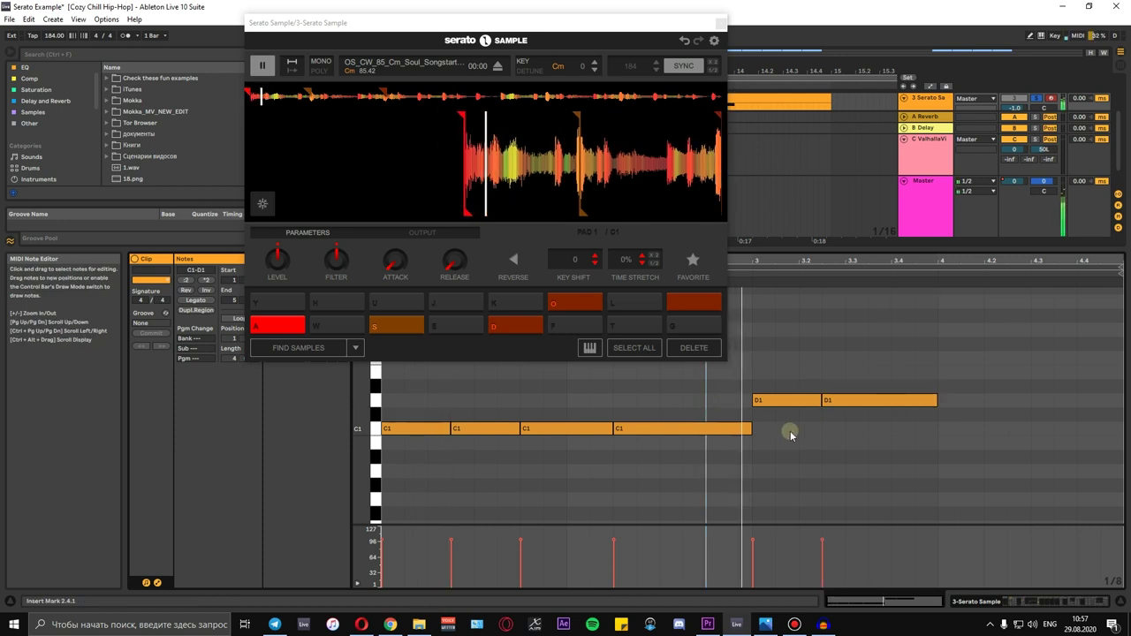
key(space)
Step: Fill bar 4 with a D1 note and a longer E1 note, and audition the sample with its key shifted to +3
double_click(945, 400)
drag(1006, 401, 1104, 372)
double_click(1012, 372)
key(space)
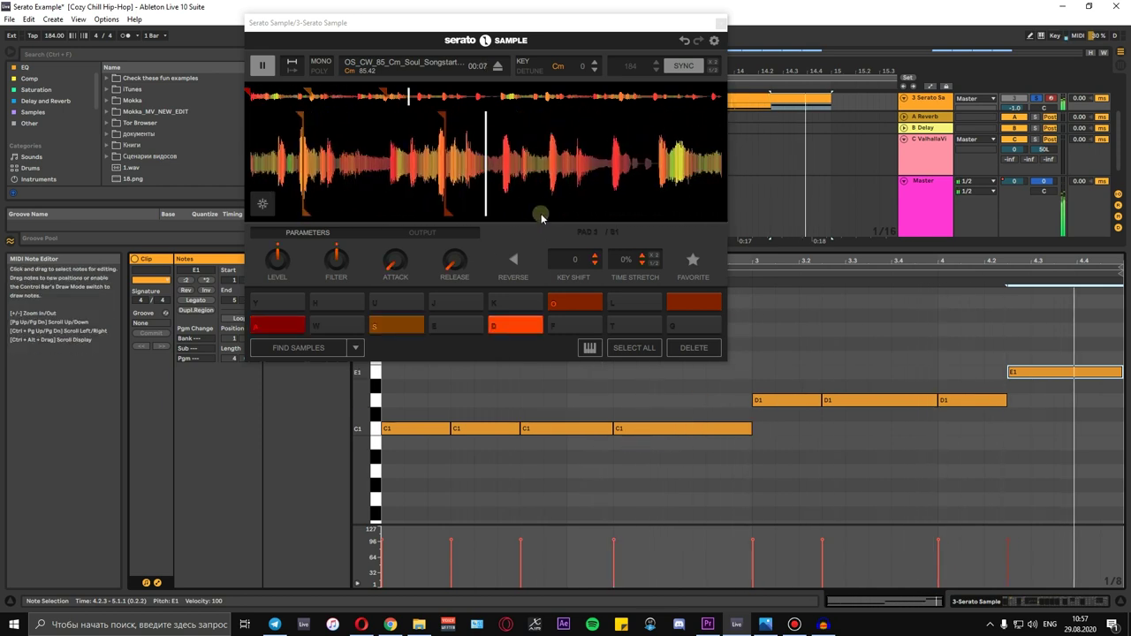
key(space)
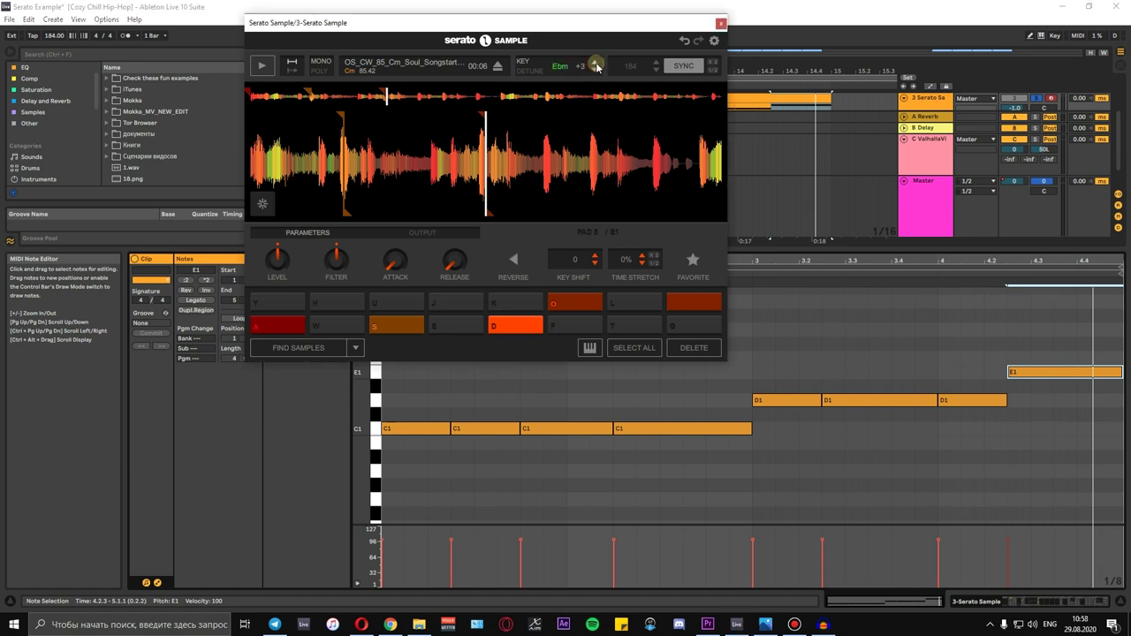
key(space)
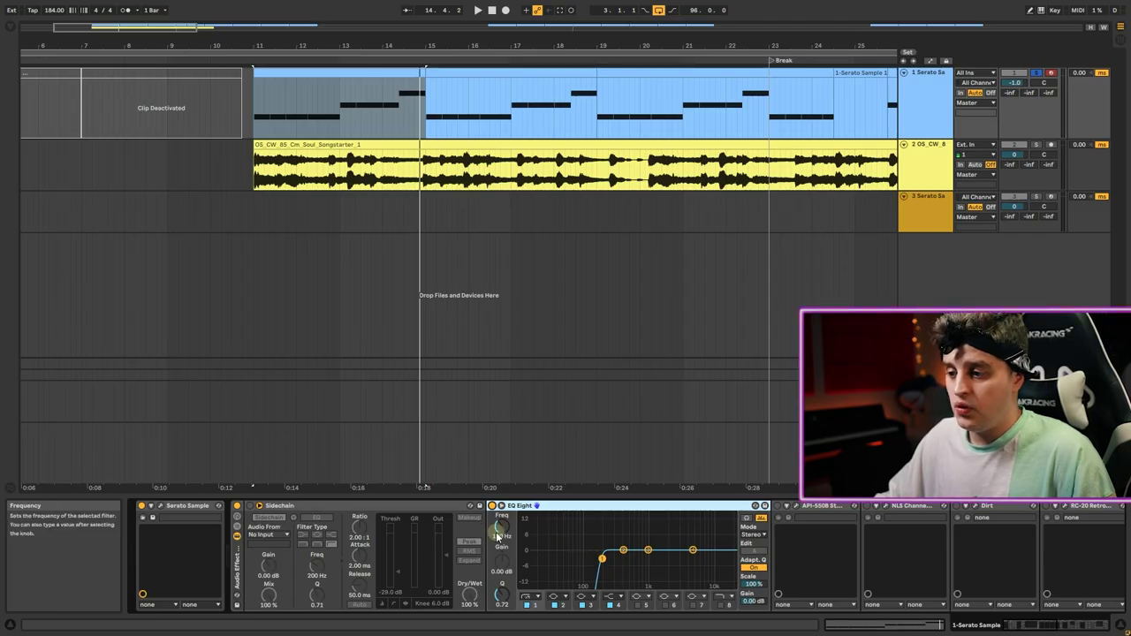
Step: Audition the Serato Sample track with its 190 Hz EQ Eight low cut toggled, and apply API-550B Stereo and close its window
key(space)
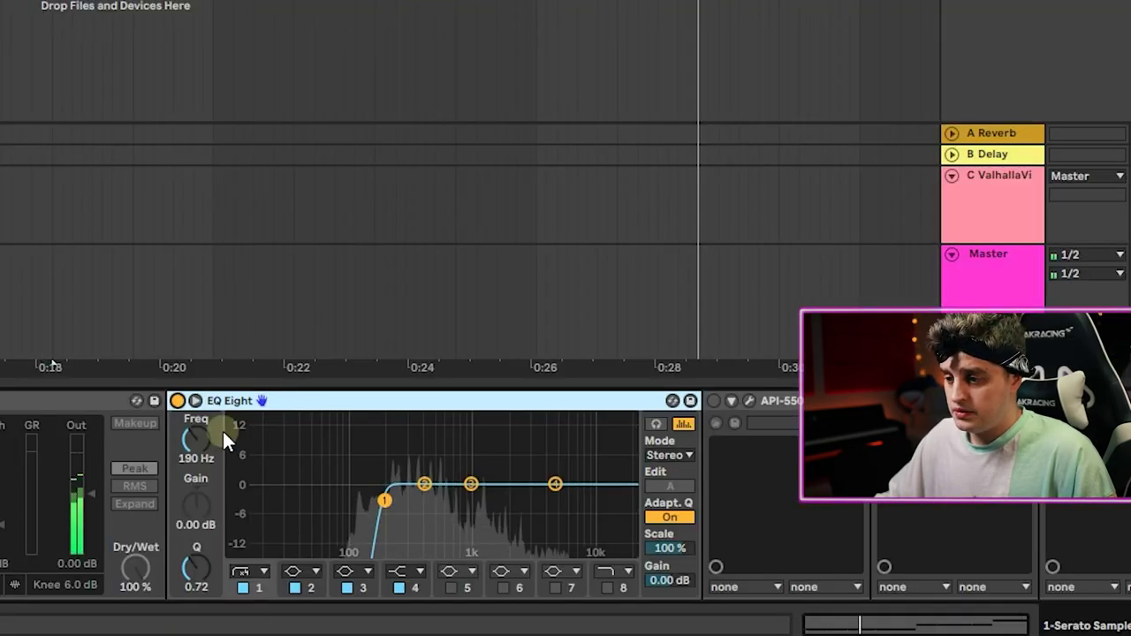
click(179, 401)
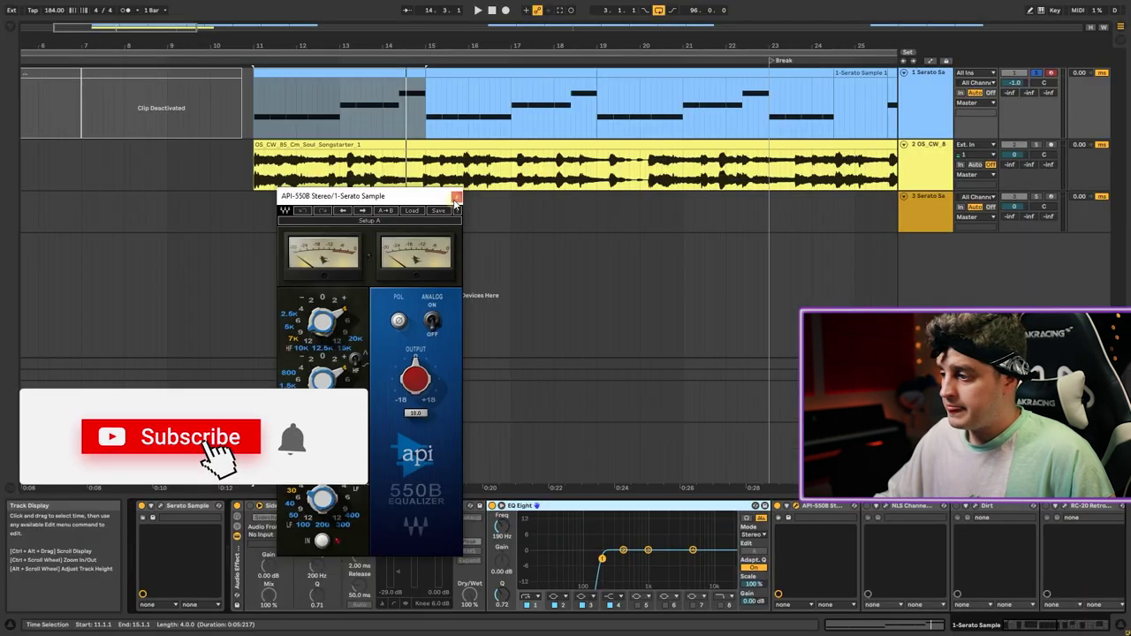
click(535, 115)
key(space)
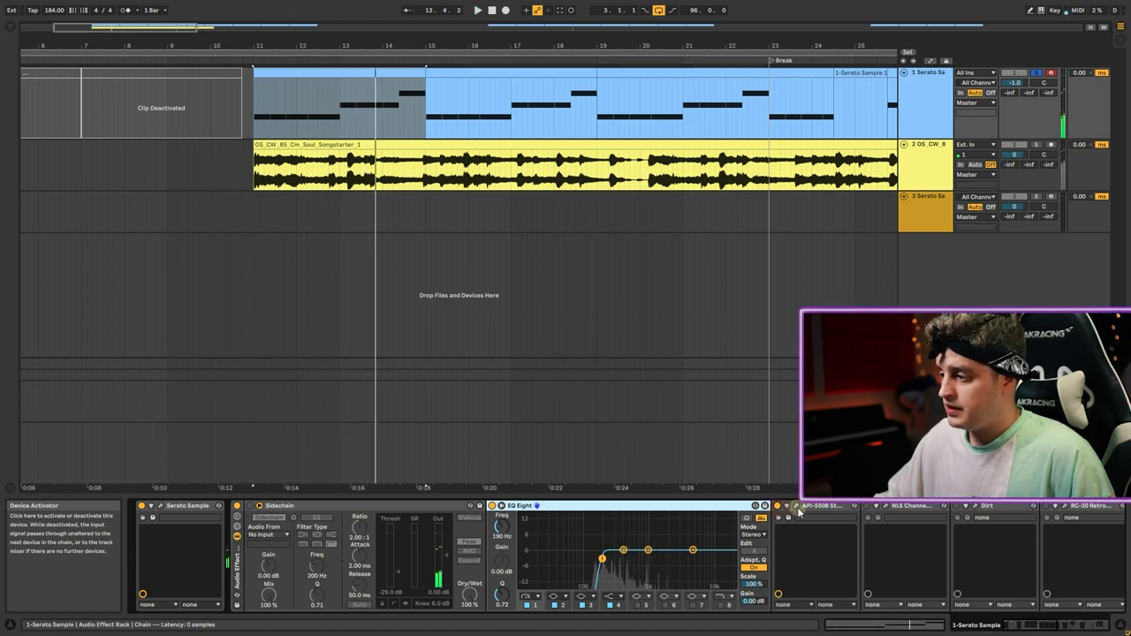
Step: Open NLS Channel Stereo and play the selection through it, and switch on the Dirt plug-in
click(887, 507)
drag(527, 178, 385, 166)
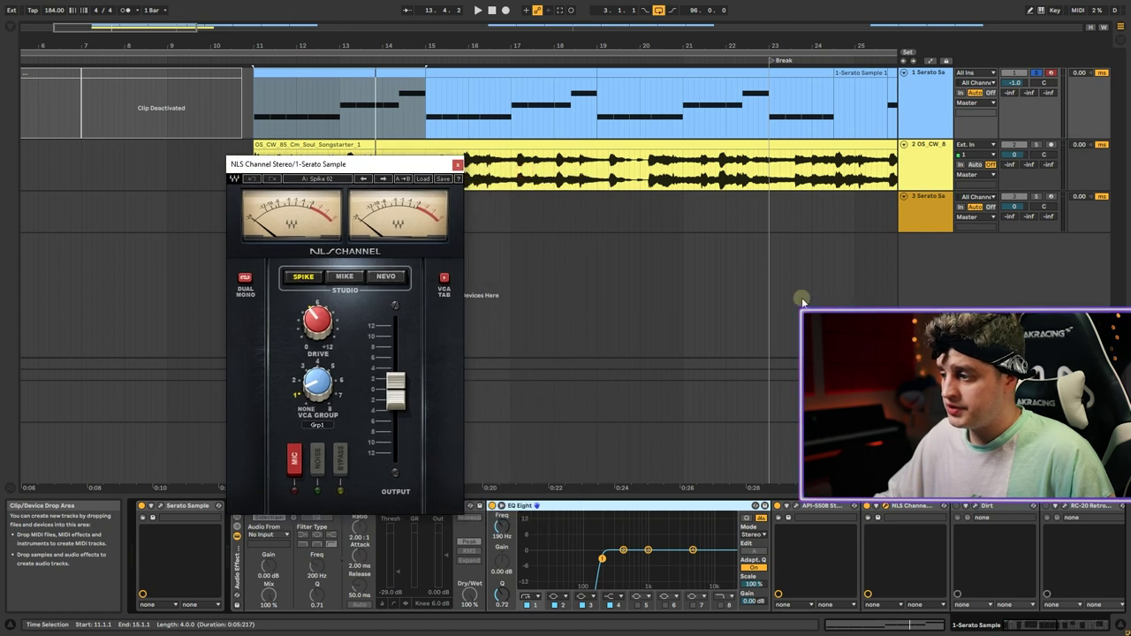
key(space)
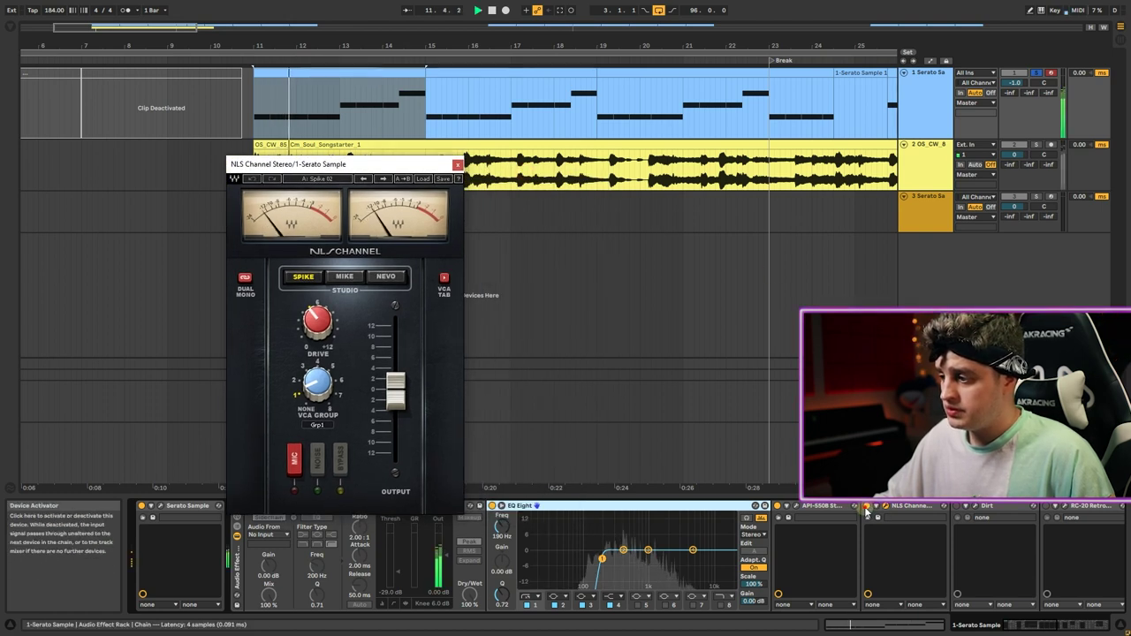
click(961, 509)
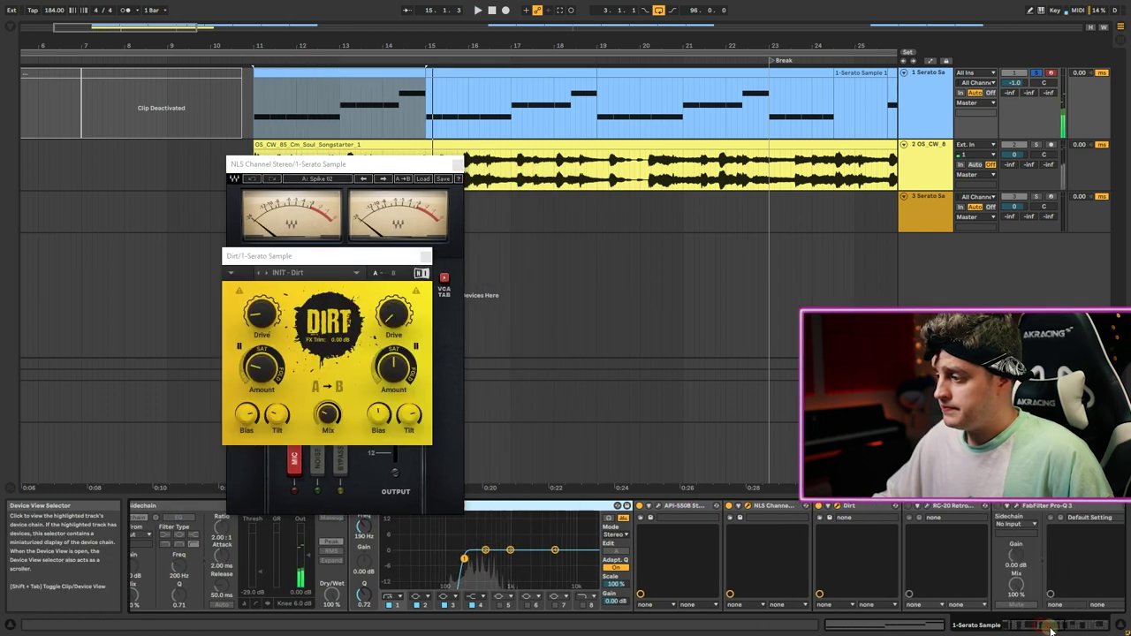
Step: Switch on RC-20 Retro Color with its Vinyl 1 setting, and move its window clear of the device chain
scroll(840, 548, right, 5)
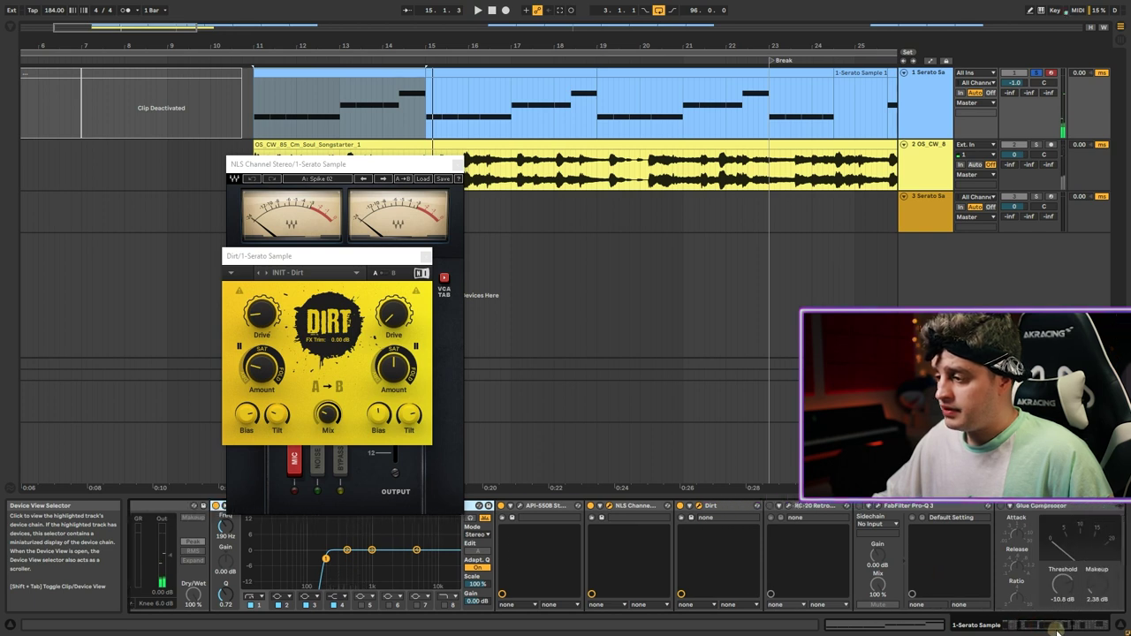
click(778, 508)
drag(384, 144, 247, 95)
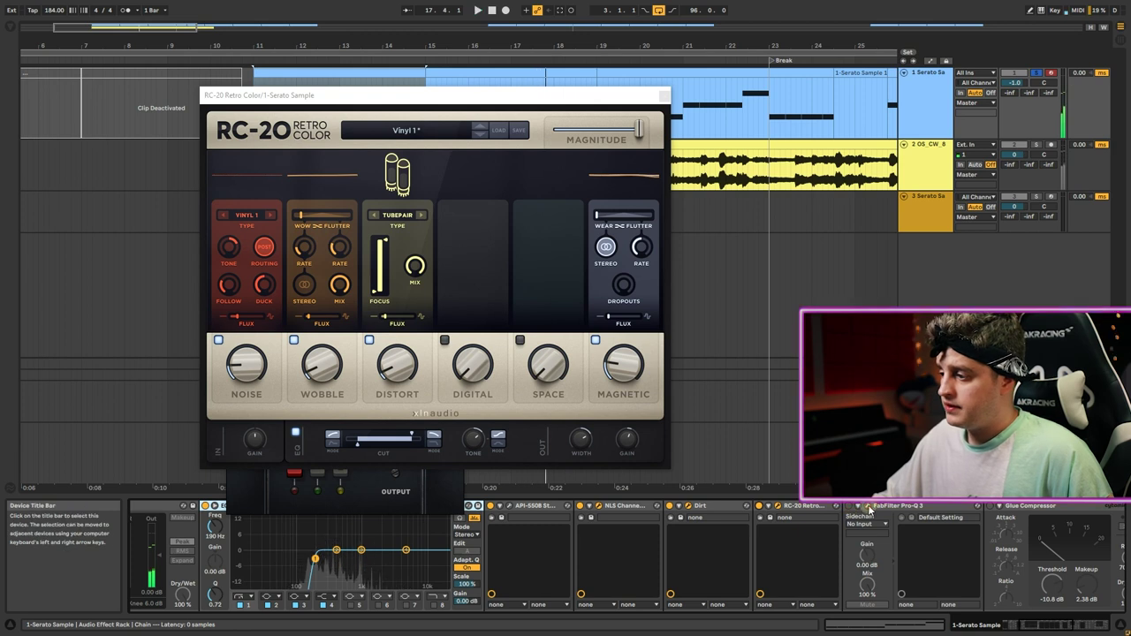
Step: Open FabFilter Pro-Q 3 and play the selection through it, and switch on the Glue Compressor
click(856, 508)
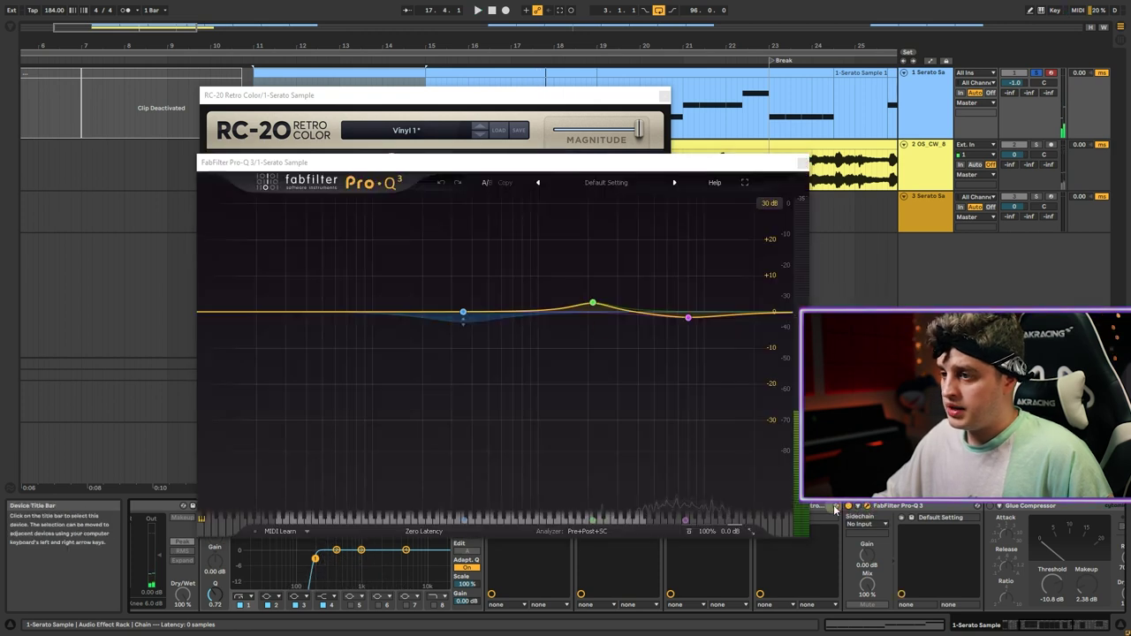
key(space)
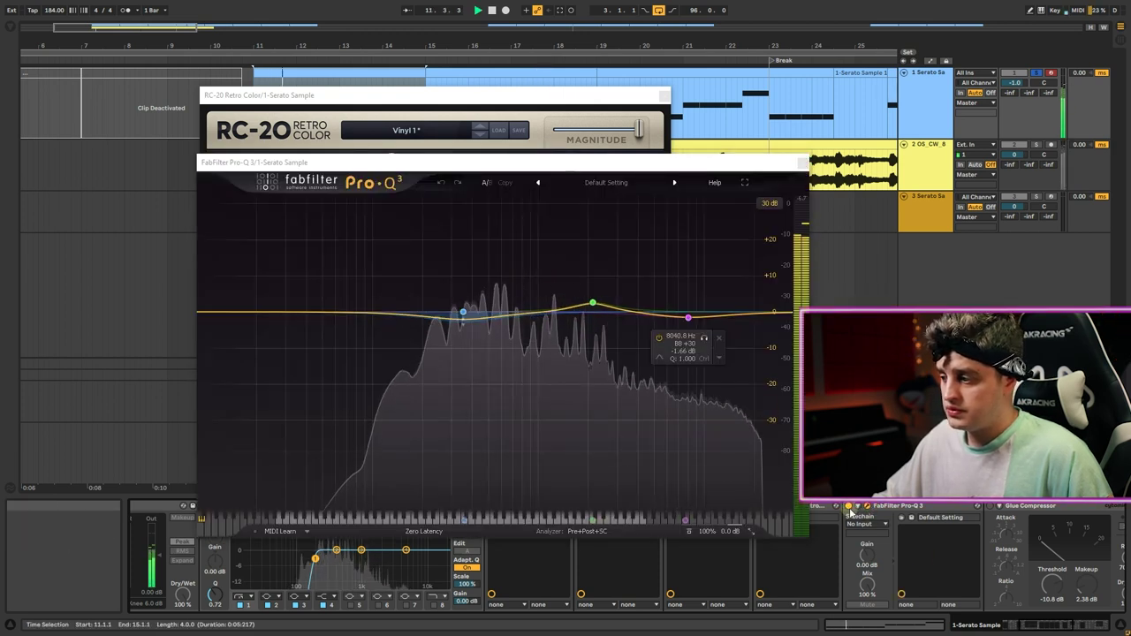
drag(1033, 625, 1043, 625)
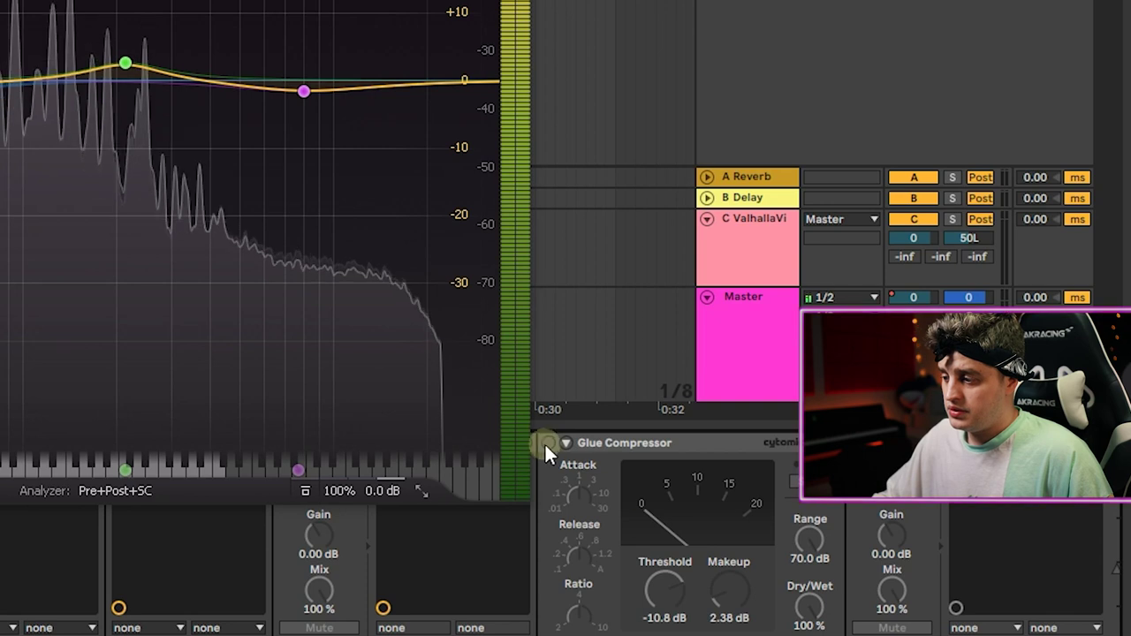
click(546, 442)
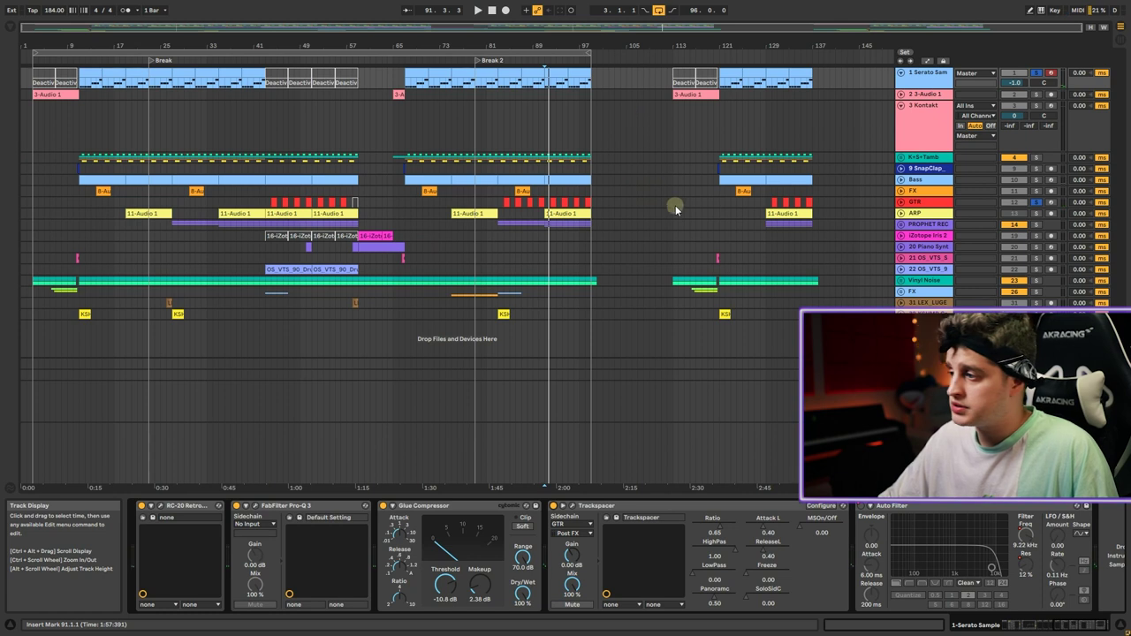
Step: Select the K+S+Tamb group and unfold it to view and play its drum tracks
click(924, 314)
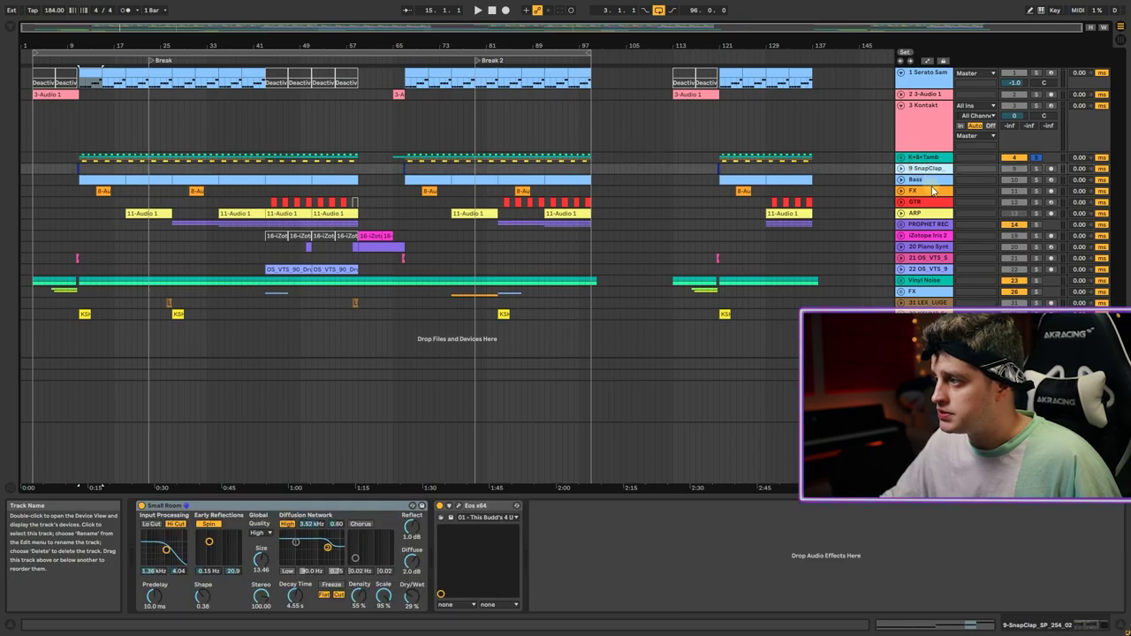
click(932, 188)
click(933, 202)
click(937, 158)
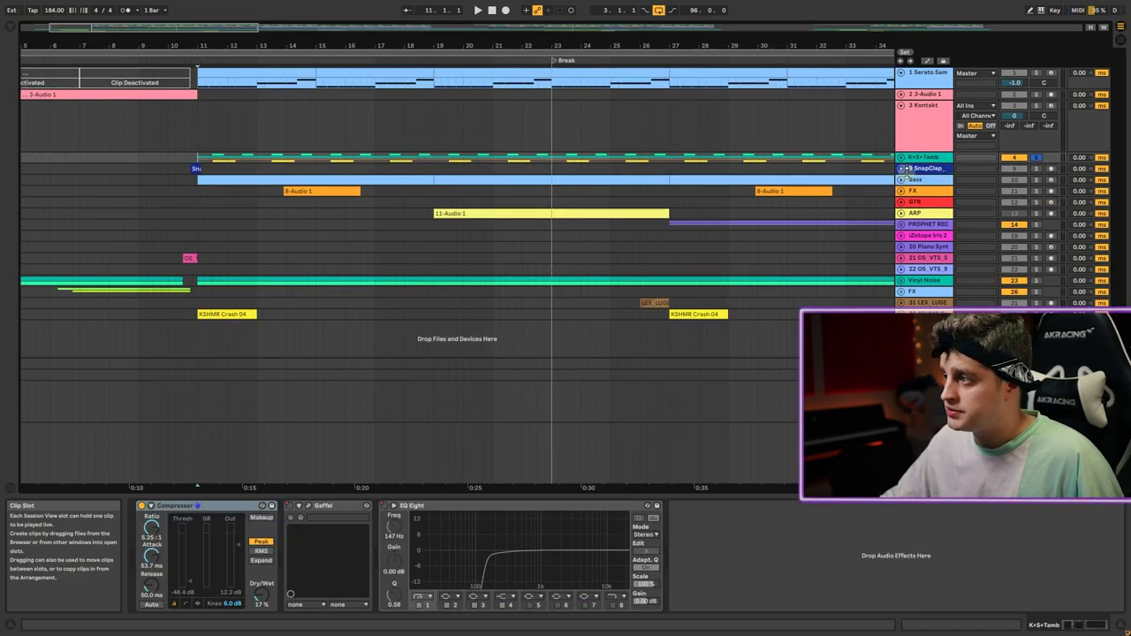
click(902, 158)
key(space)
scroll(394, 165, down, 2)
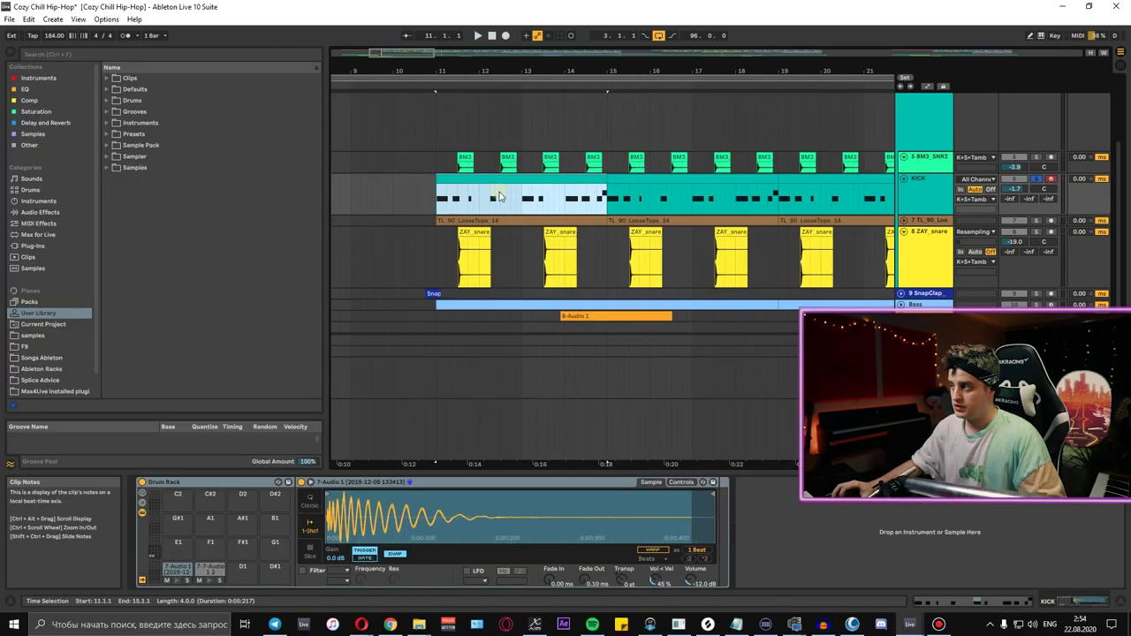
Step: Play the KICK track's pattern from the start of its clip at bar 11
click(436, 201)
key(space)
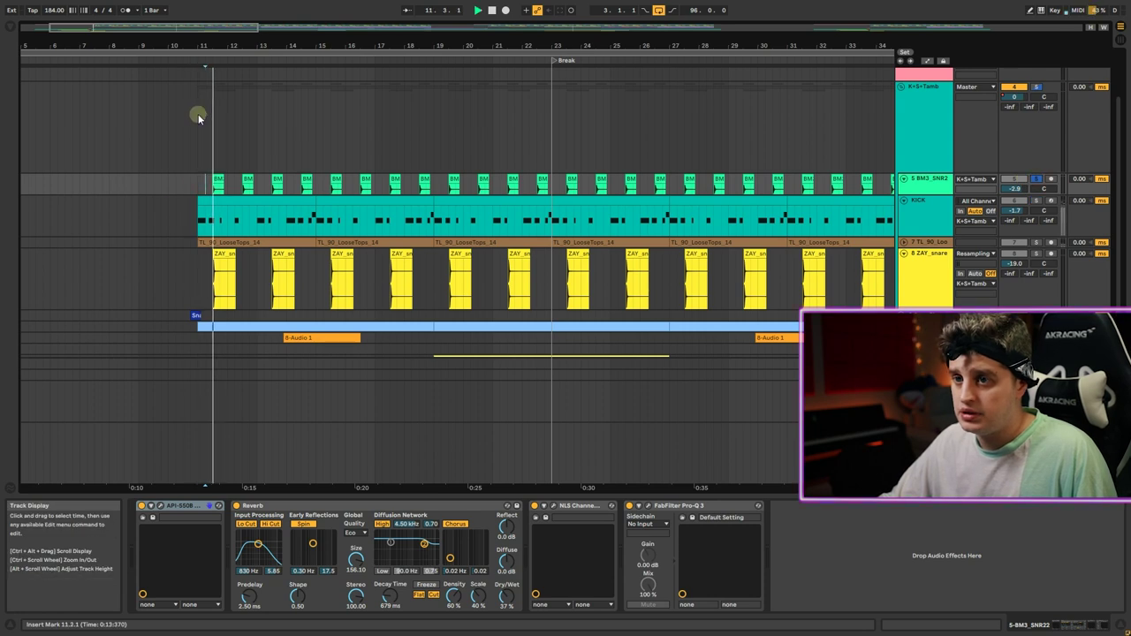
Step: Play the soloed BM3_SNR22 snare track and switch on its Reverb
key(space)
scroll(198, 114, up, 3)
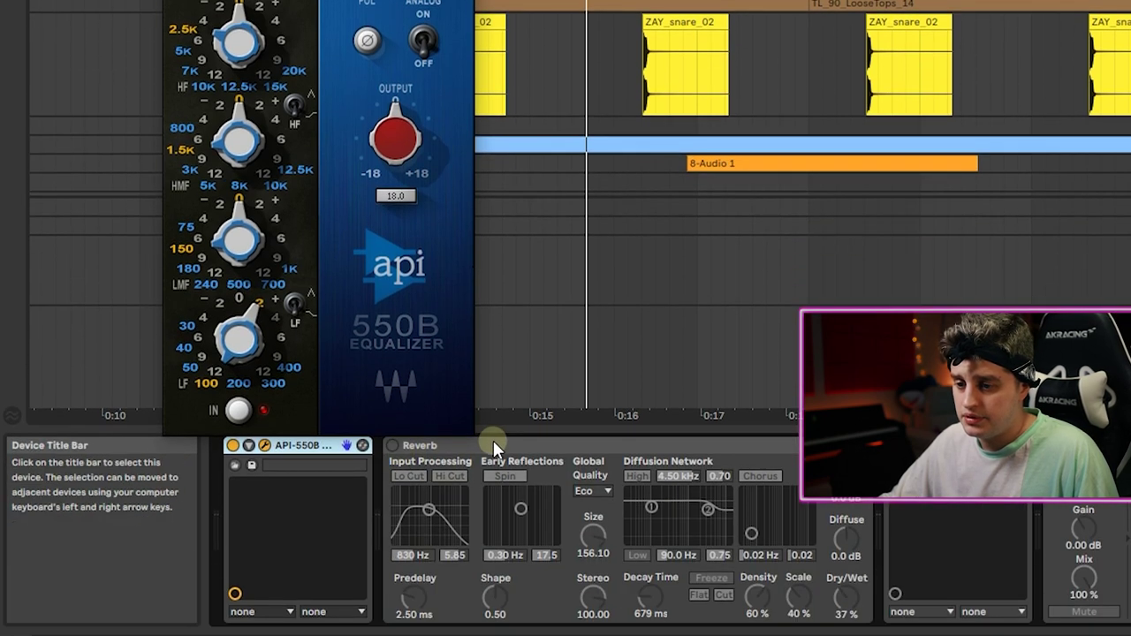
click(493, 445)
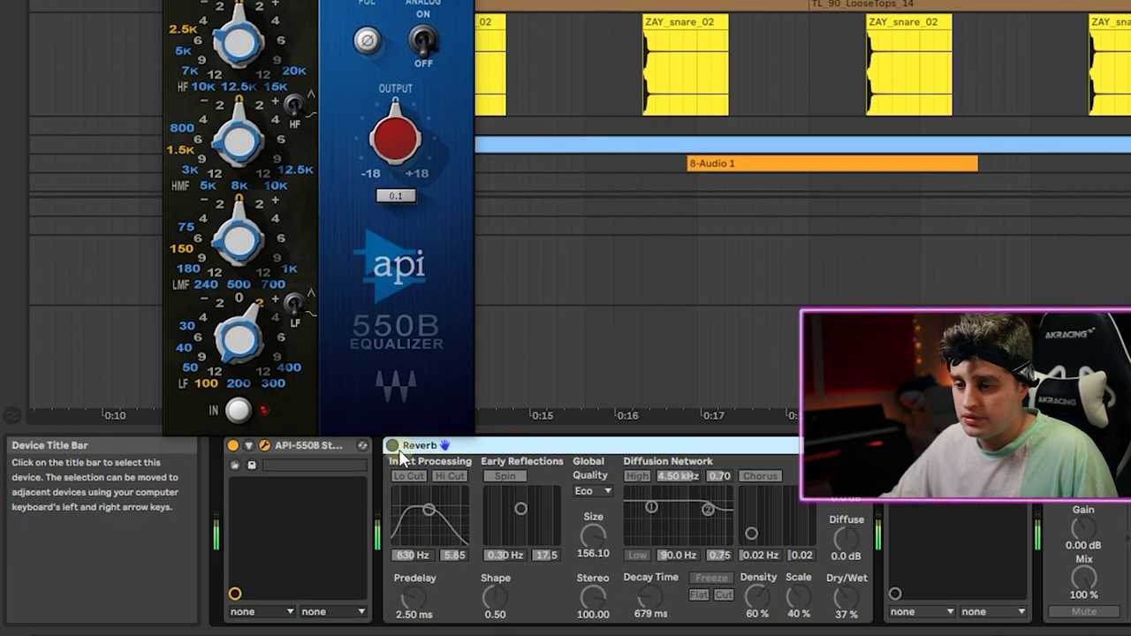
click(392, 445)
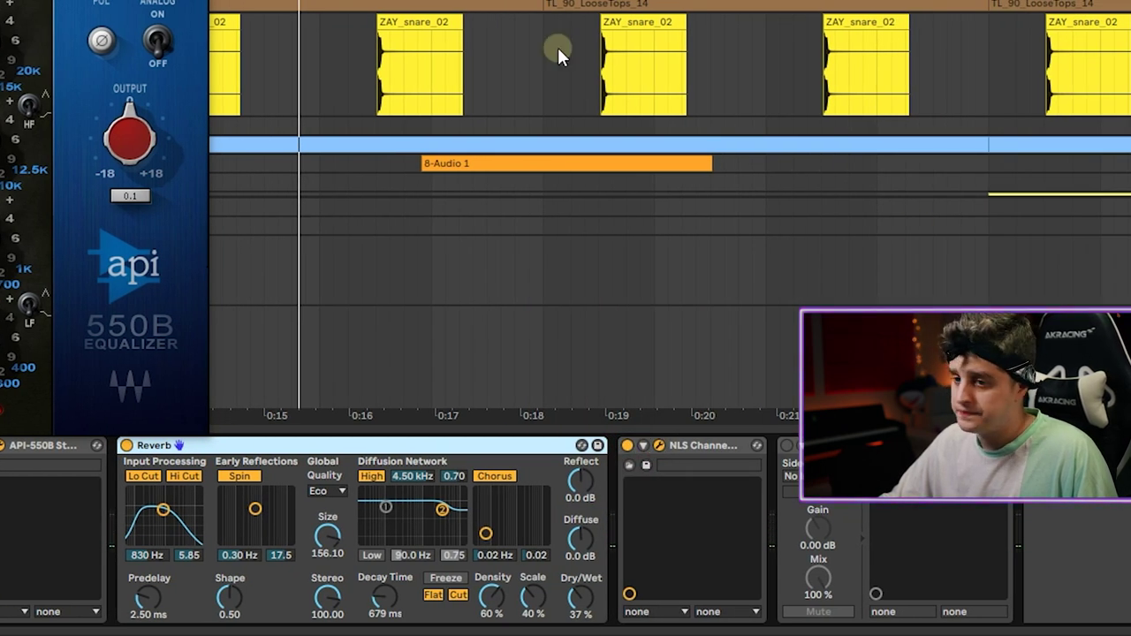
Step: Open the snare track's NLS Channel plug-in to show its settings, and stop playback
drag(0, 0, 248, 0)
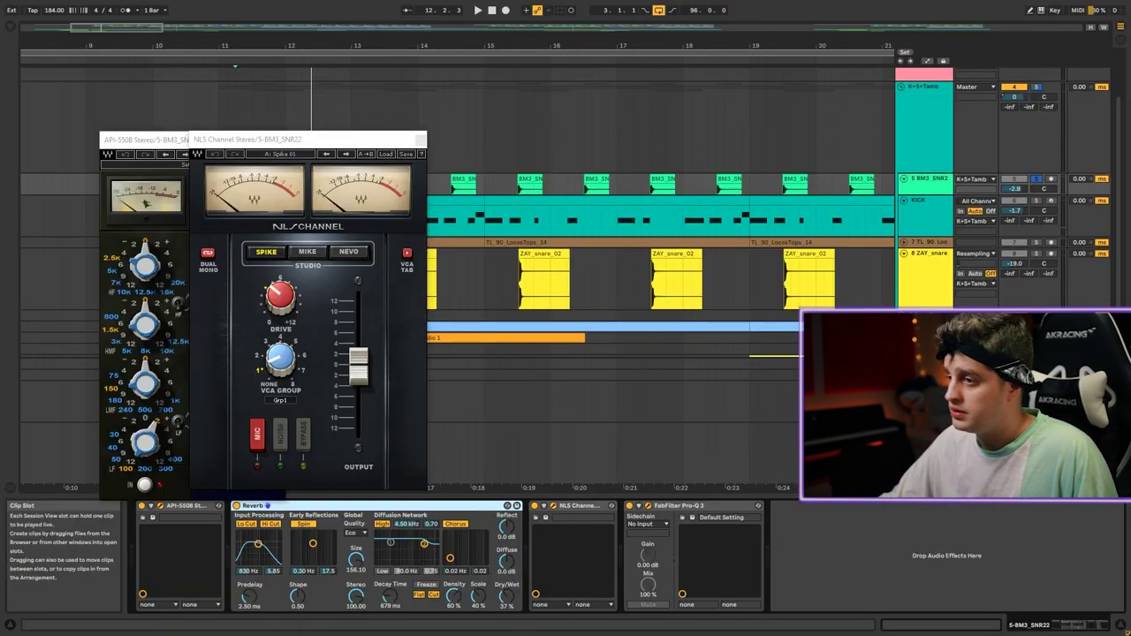
click(648, 506)
drag(452, 149, 402, 144)
key(space)
Step: Audition the ZAY_snare track, and enlarge and solo the TL_90_LooseTops track to play its loop from bar 11
mouse_move(553, 276)
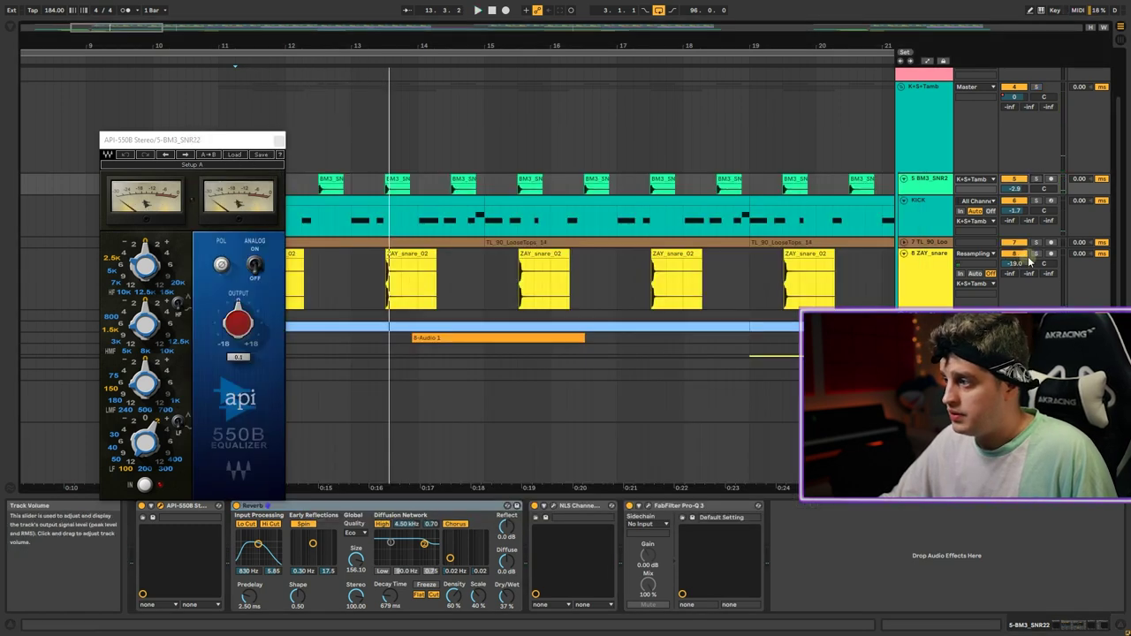
click(254, 281)
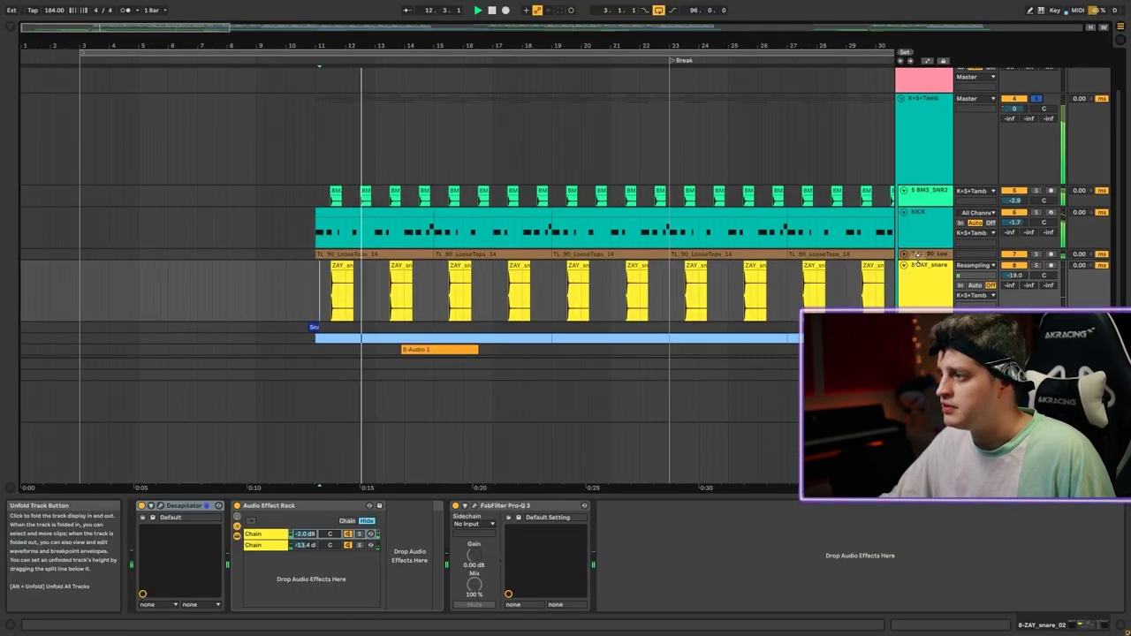
drag(919, 254, 920, 303)
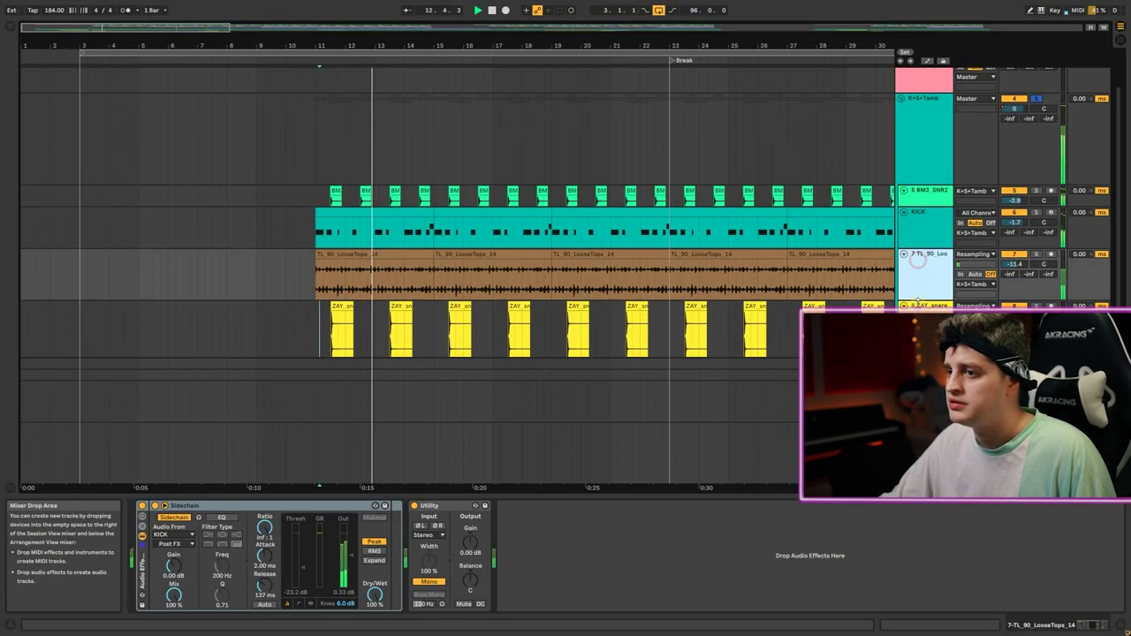
scroll(332, 215, up, 4)
click(1036, 255)
click(929, 280)
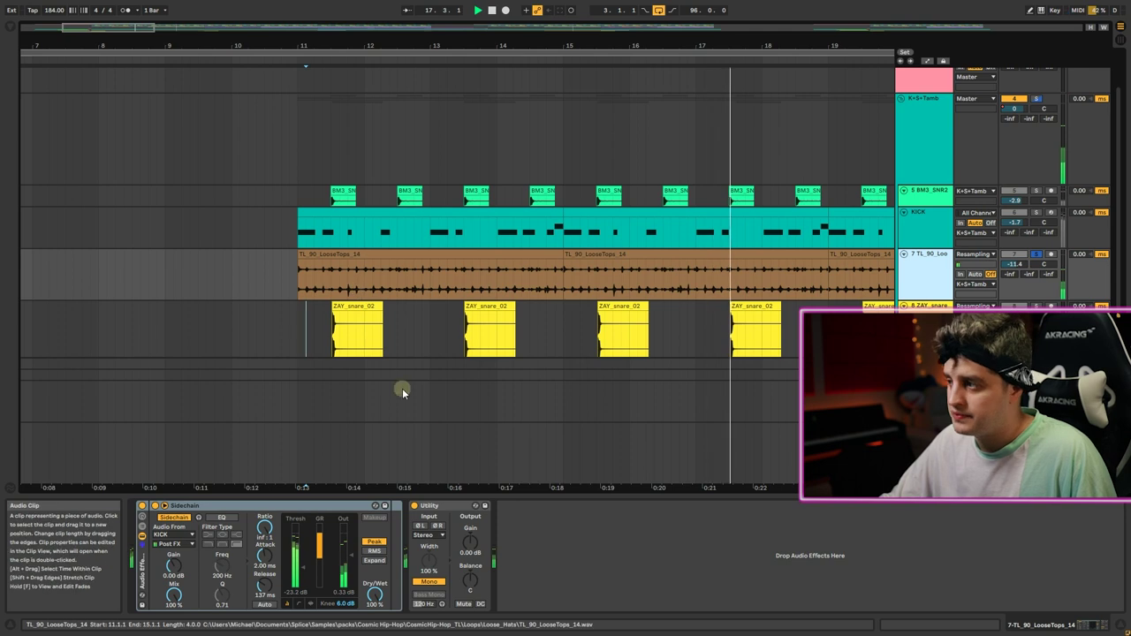
Step: Solo the K+S+Tamb group and play all its drum tracks together from the start of the clips at bar 11
scroll(1013, 159, up, 1)
click(1038, 123)
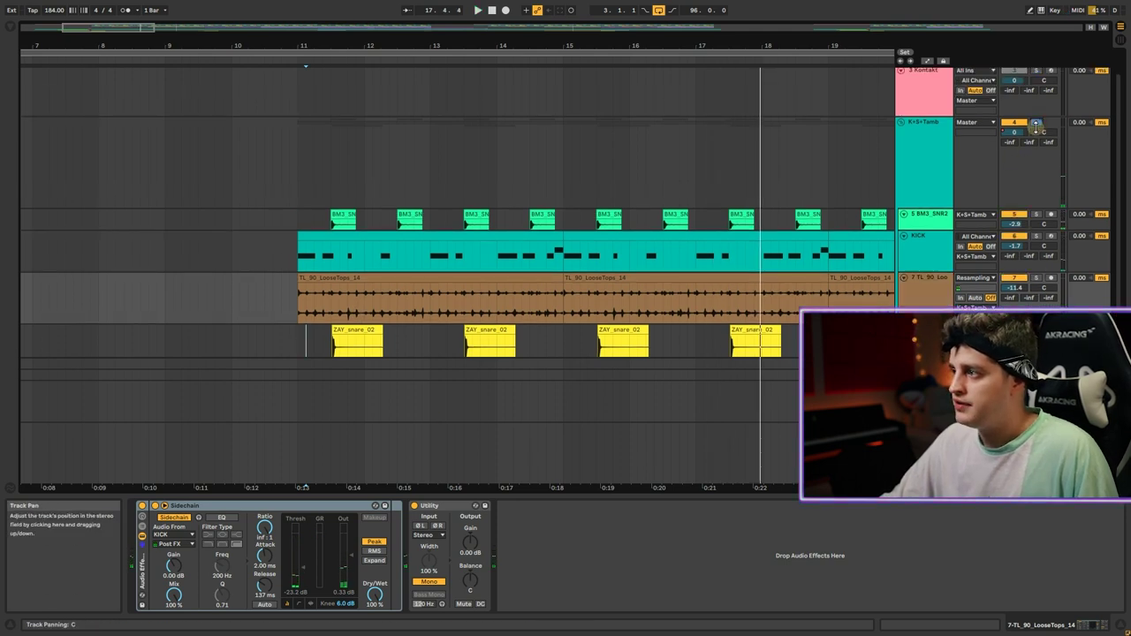
scroll(649, 140, down, 3)
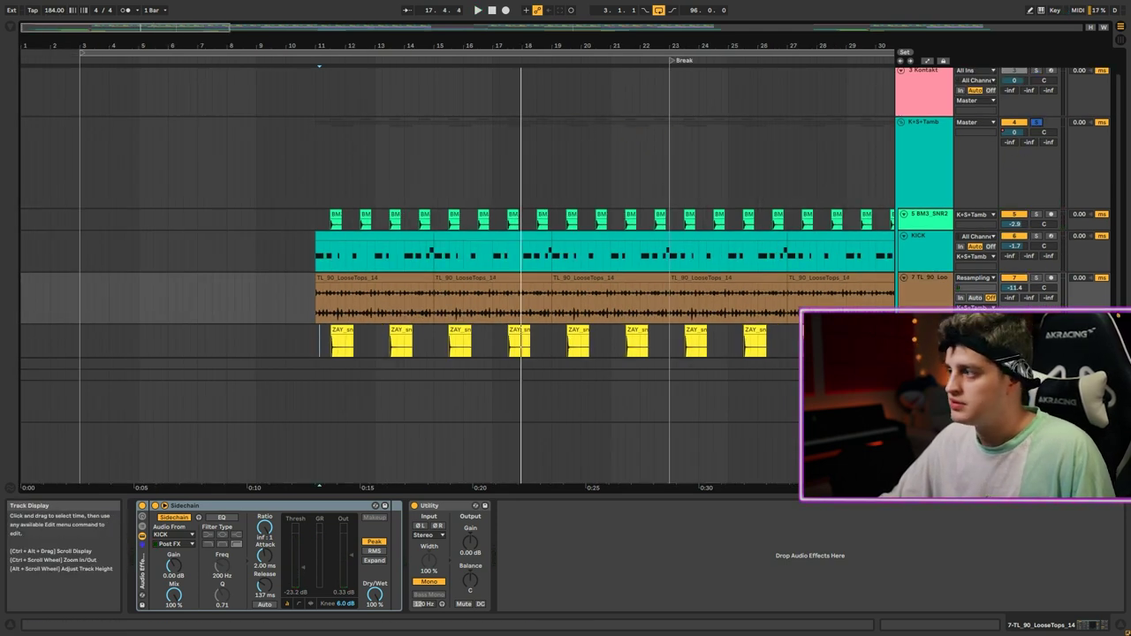
key(space)
scroll(1061, 137, down, 1)
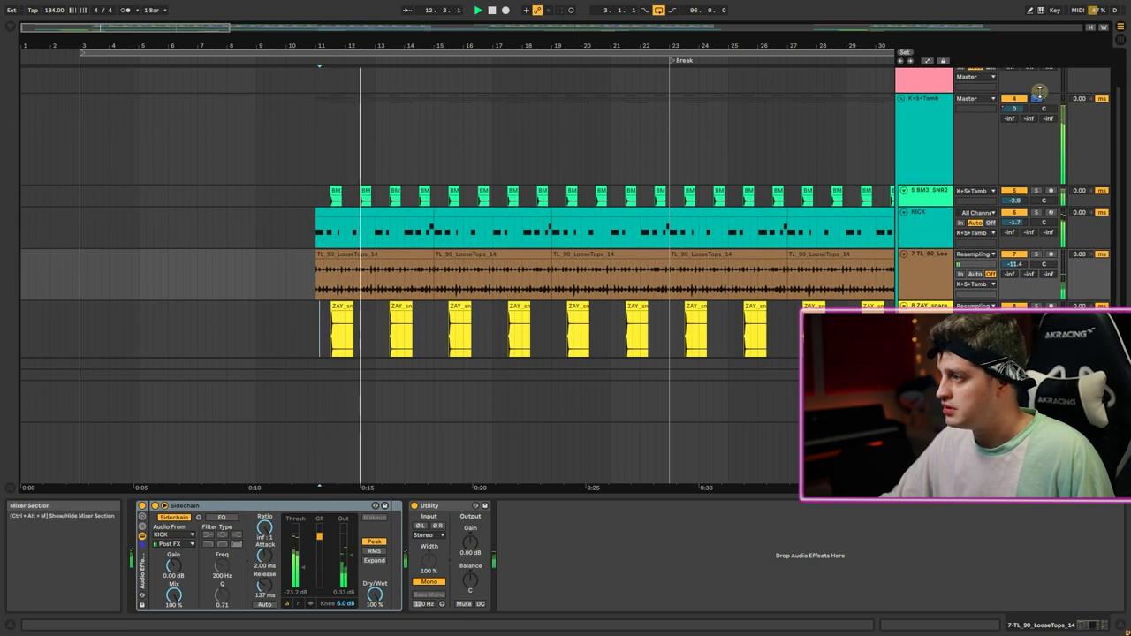
Step: Solo the Serato Sample track along with the drum group and play both from bar 11
click(1060, 141)
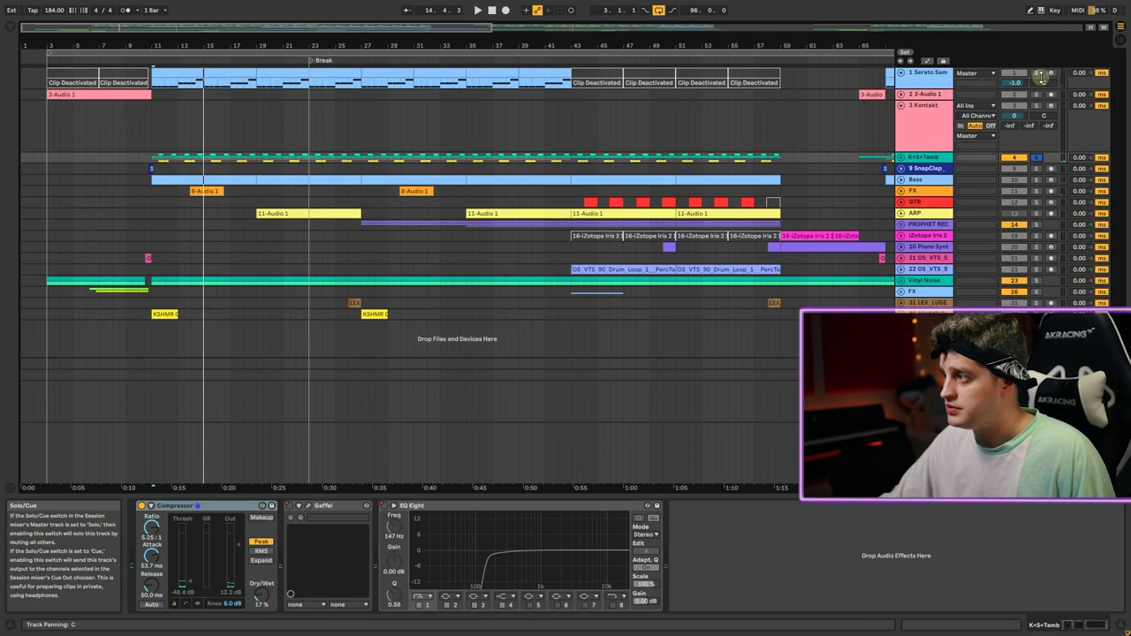
key(space)
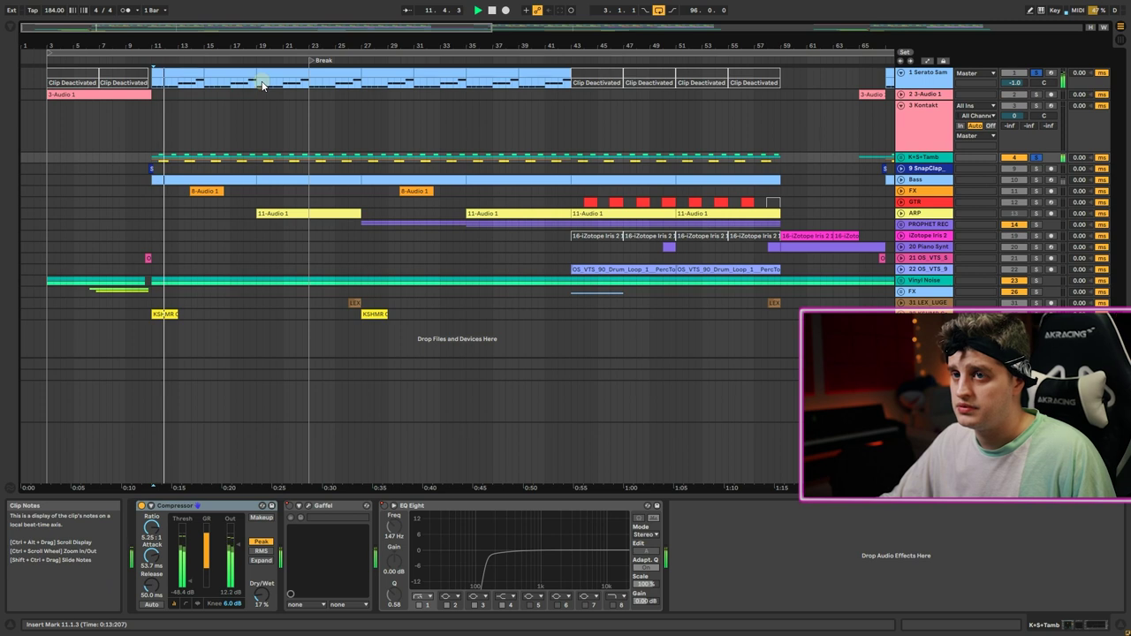
scroll(126, 89, up, 2)
Step: Play the Bass track together with the sample and drums, and look through its device chain
scroll(211, 96, down, 2)
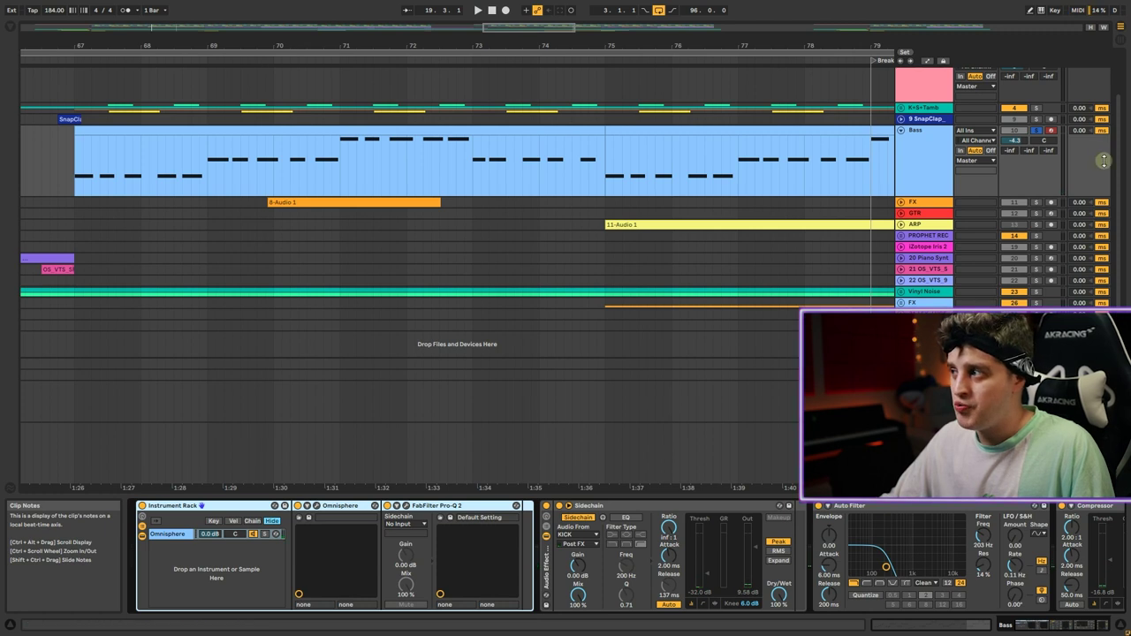
scroll(1040, 156, up, 2)
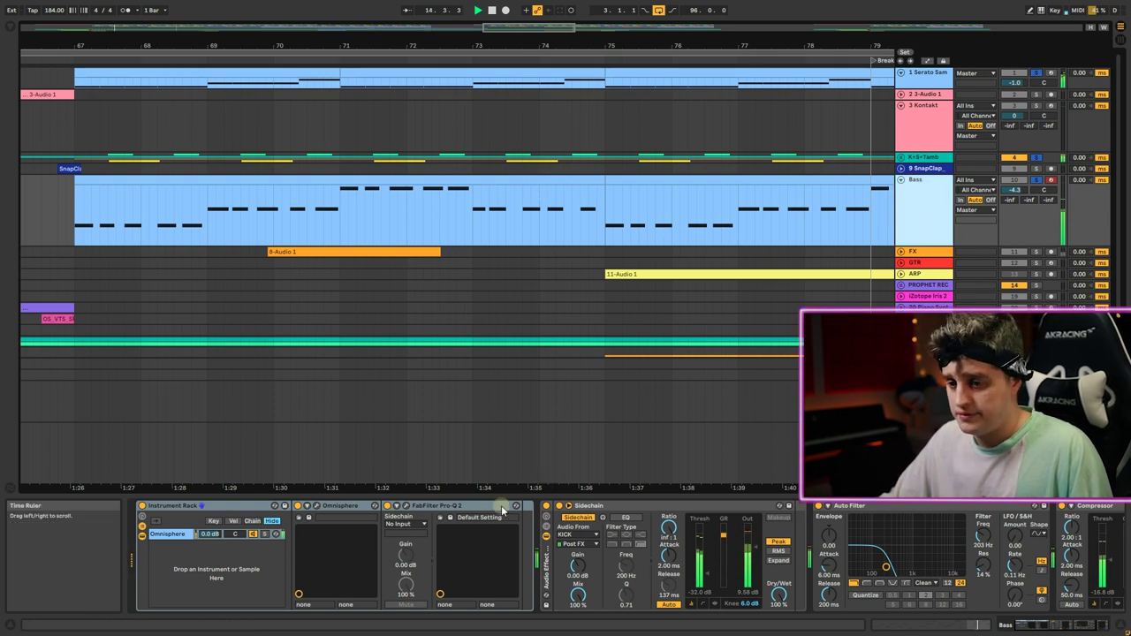
key(space)
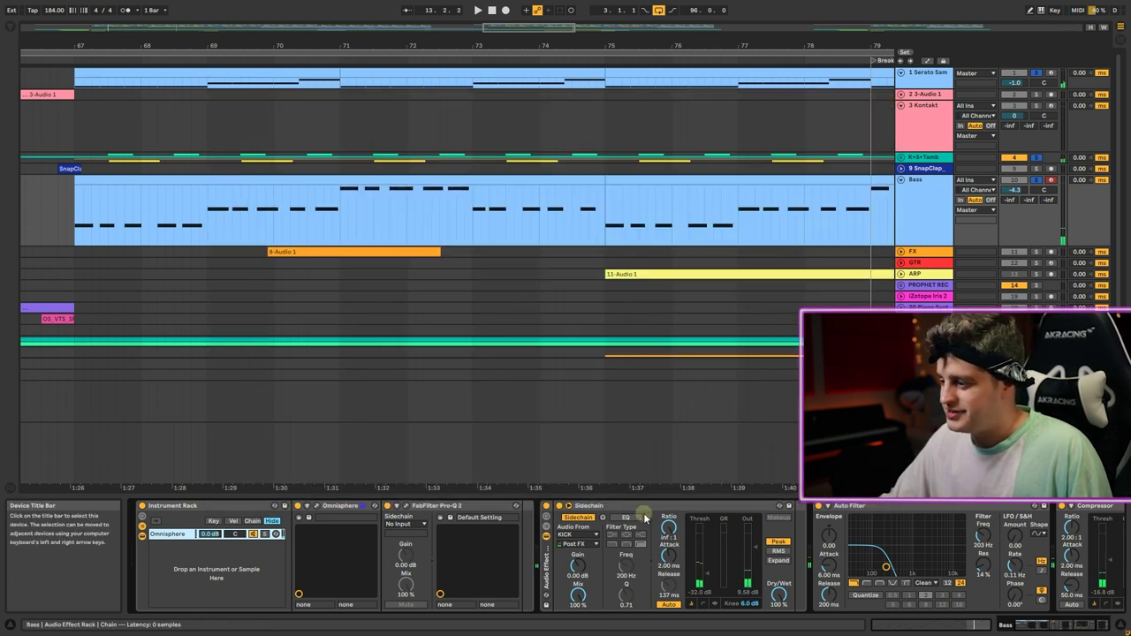
click(1039, 624)
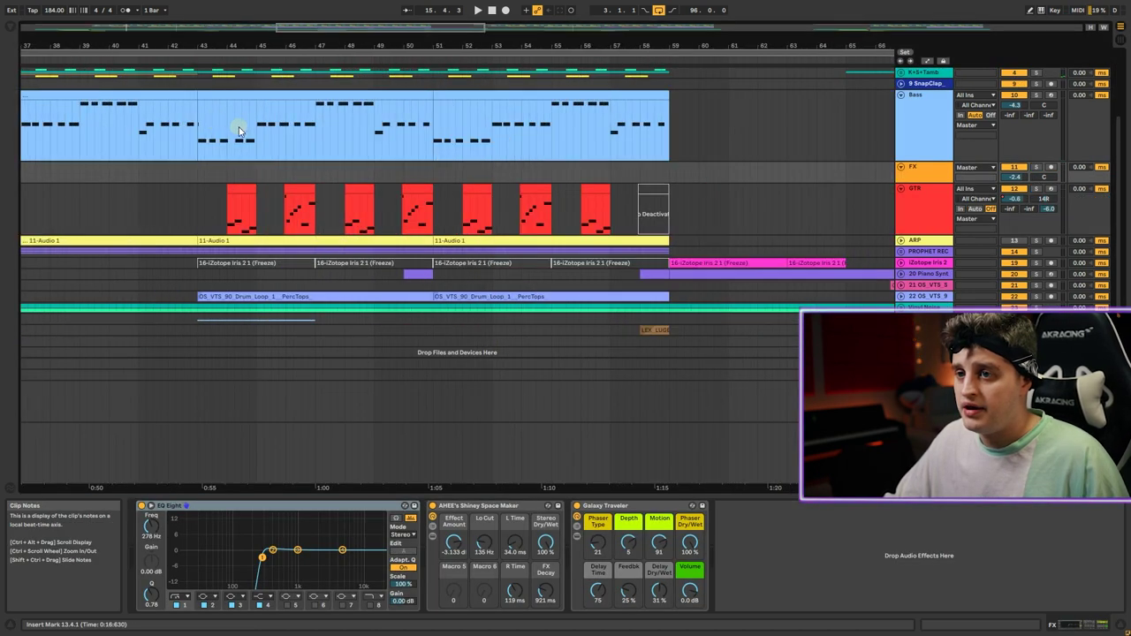
Step: Solo the GTR track and play its chopped guitar clips from bar 44
click(919, 194)
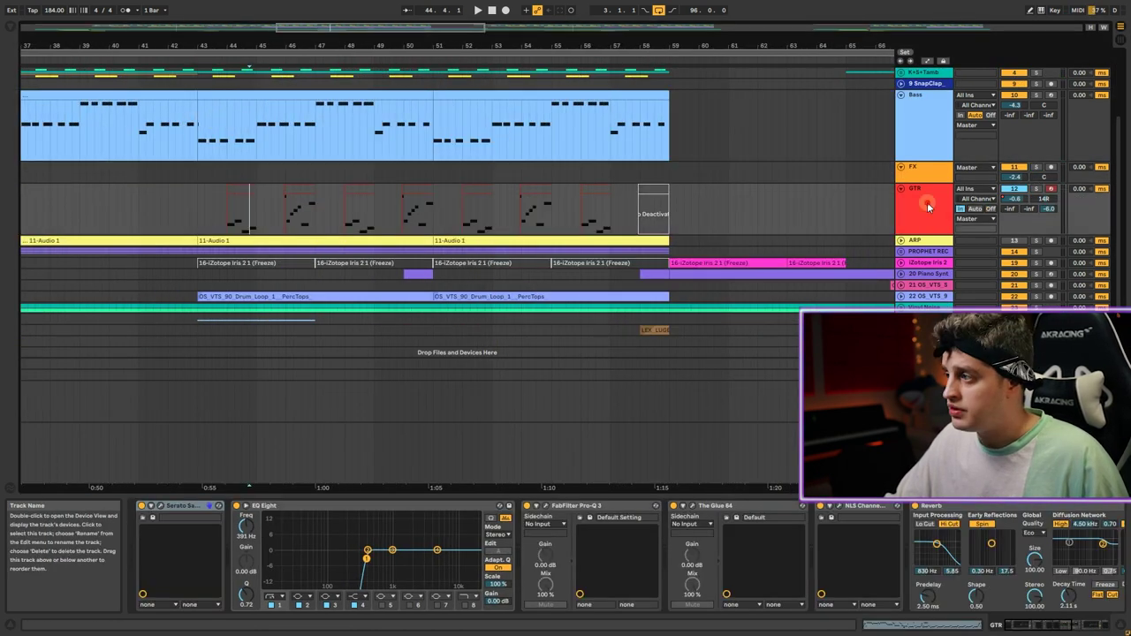
click(1038, 189)
scroll(184, 139, up, 4)
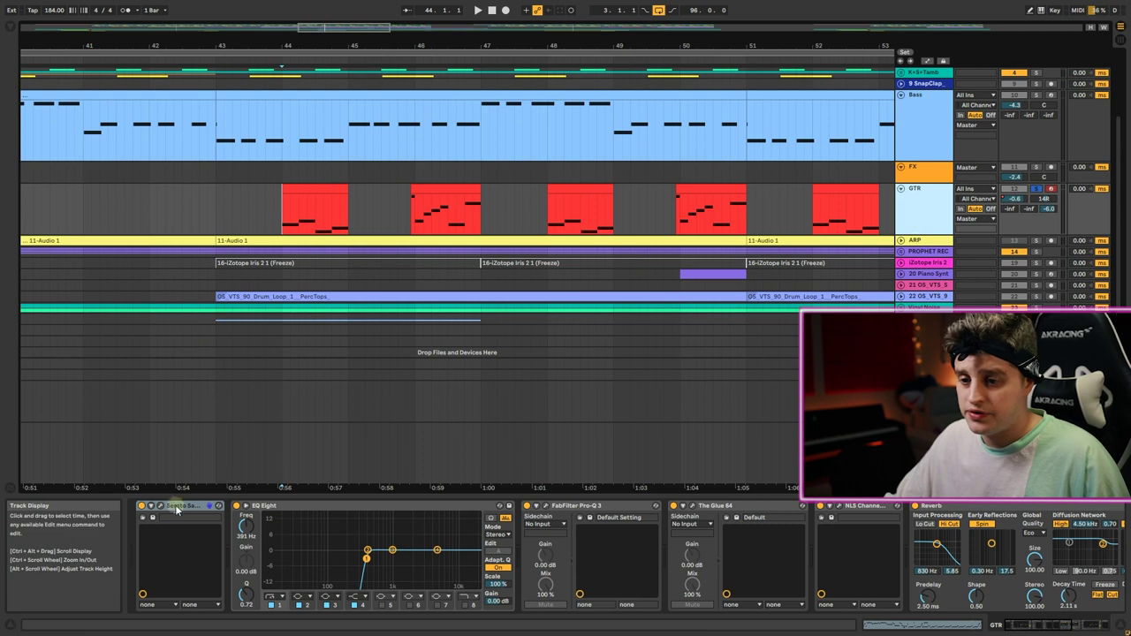
scroll(355, 212, up, 3)
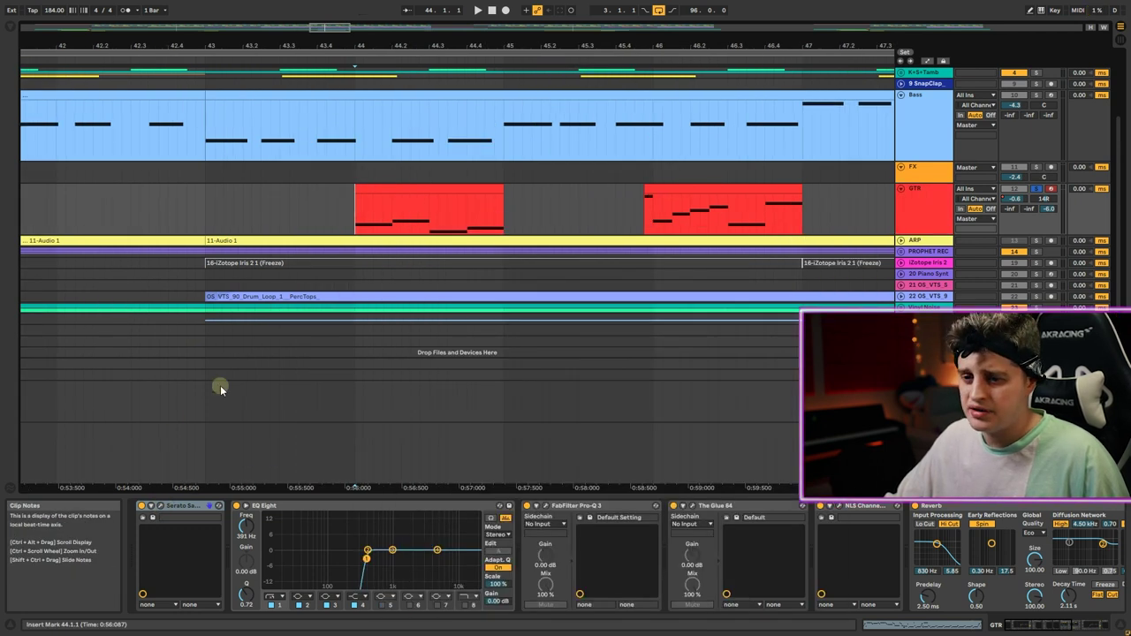
click(609, 186)
key(space)
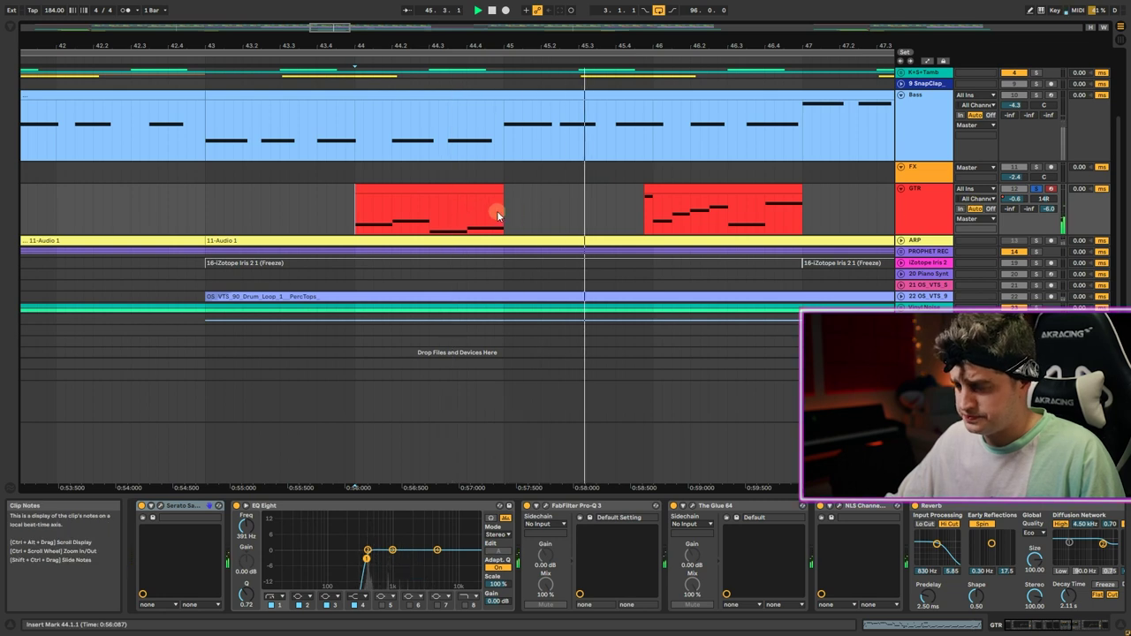
Step: View the notes of the second GTR clip, and show the guitar sample in Splice with its window moved aside
double_click(735, 189)
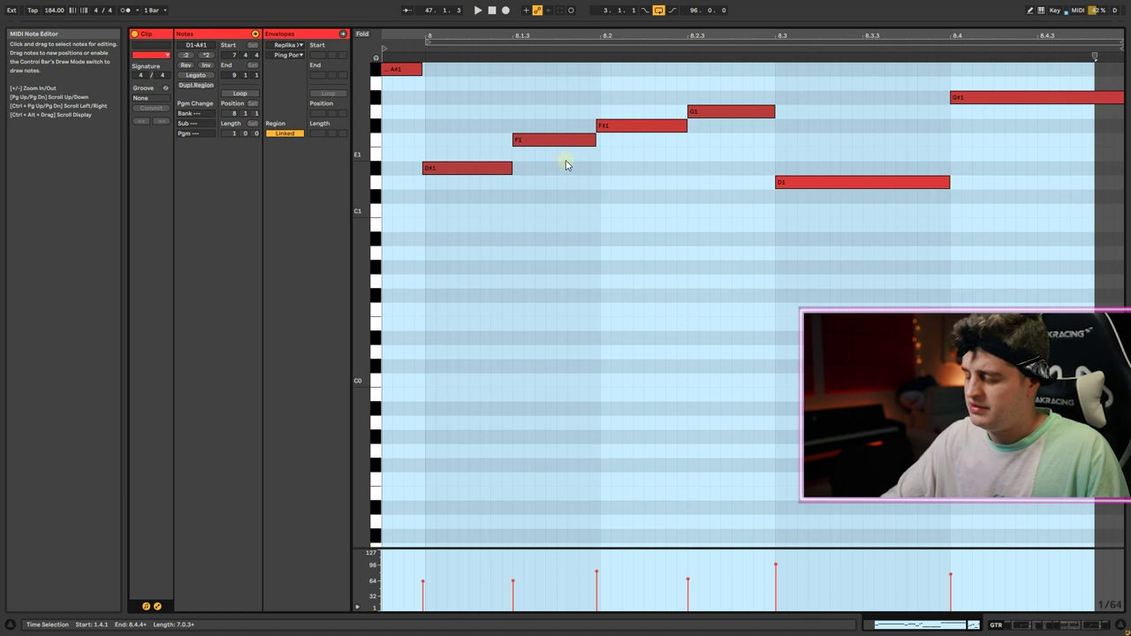
key(shift+Tab)
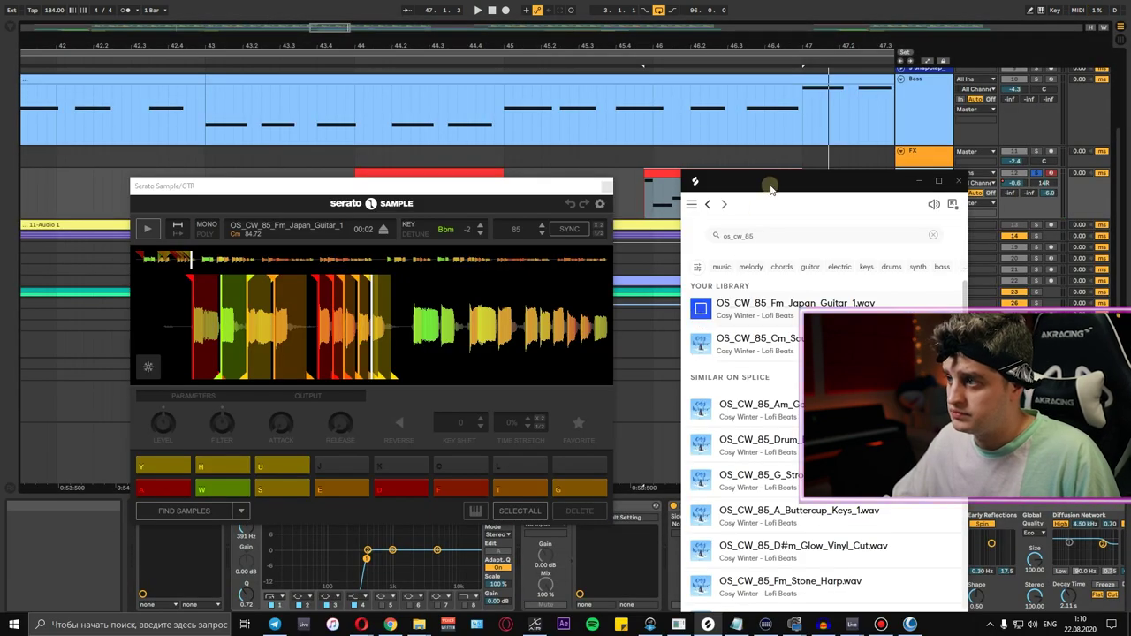
drag(772, 187, 535, 129)
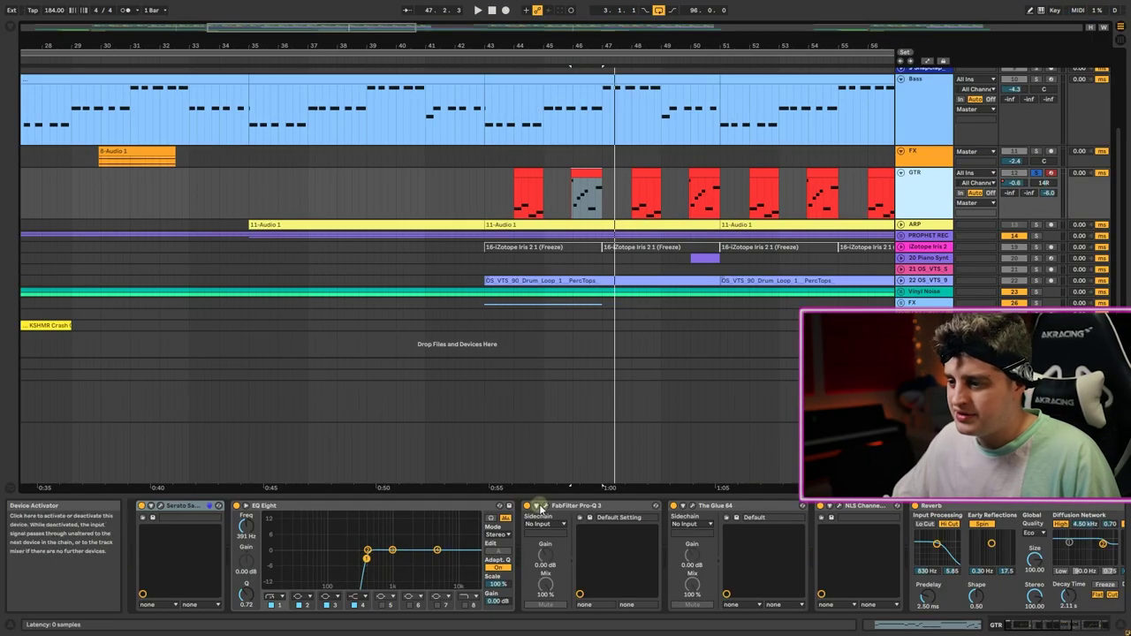
Step: Open the FabFilter Pro-Q 3, The Glue and NLS Channel windows of the GTR track to show their settings
click(540, 507)
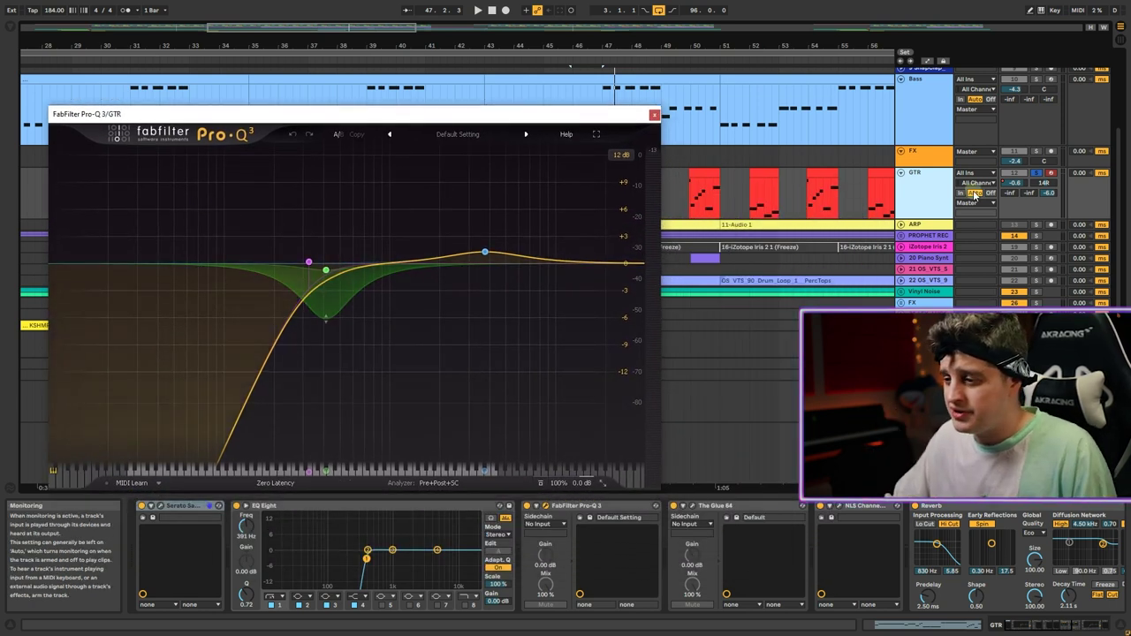
click(654, 115)
click(683, 507)
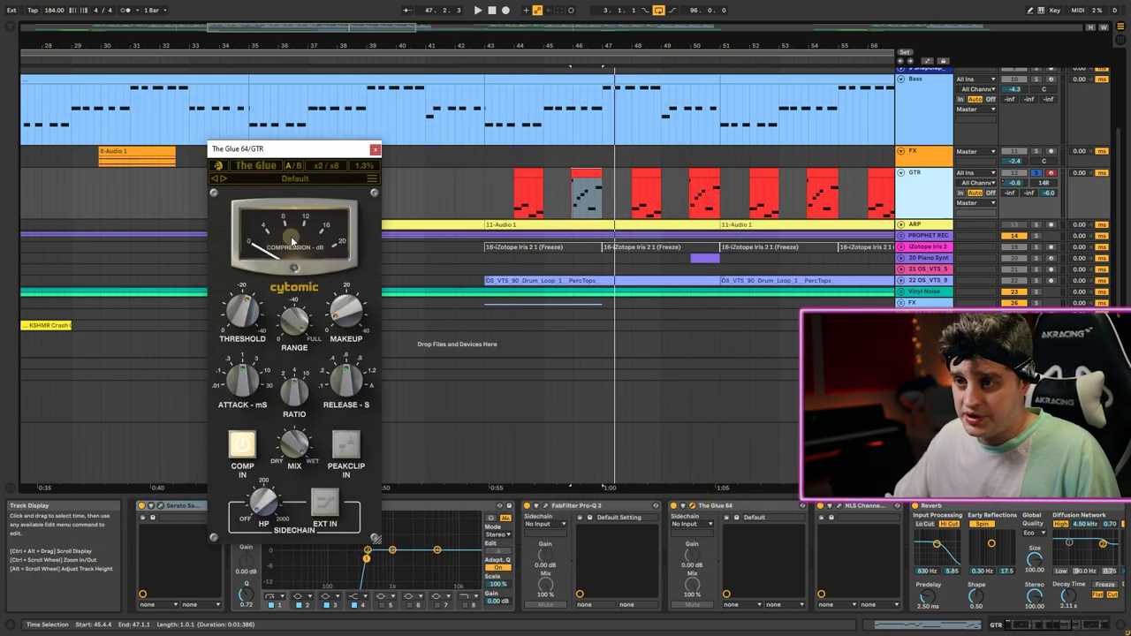
click(839, 508)
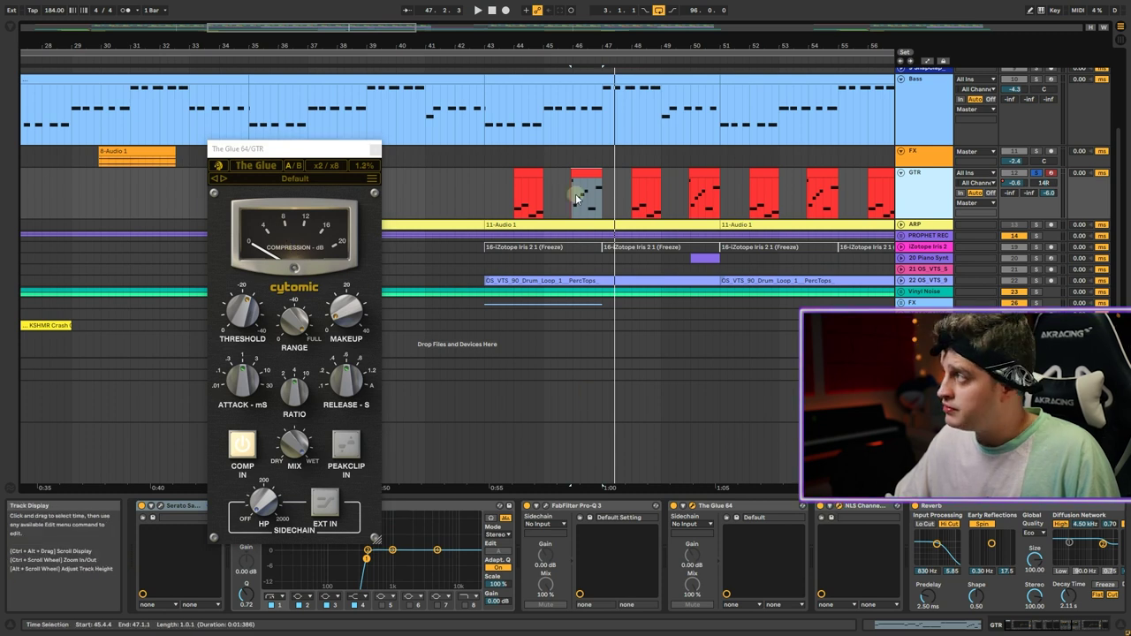
drag(431, 209, 246, 171)
click(344, 168)
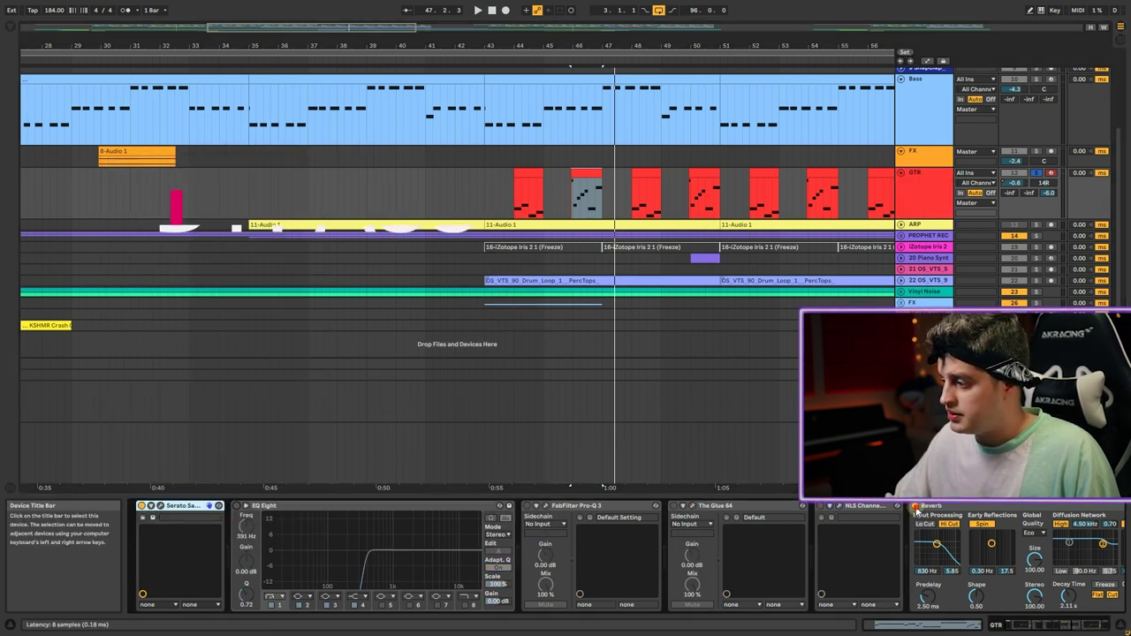
Step: Compare the GTR track with its Reverb off and on, and switch on the EQ Eight after it while replaying from bar 44
click(916, 507)
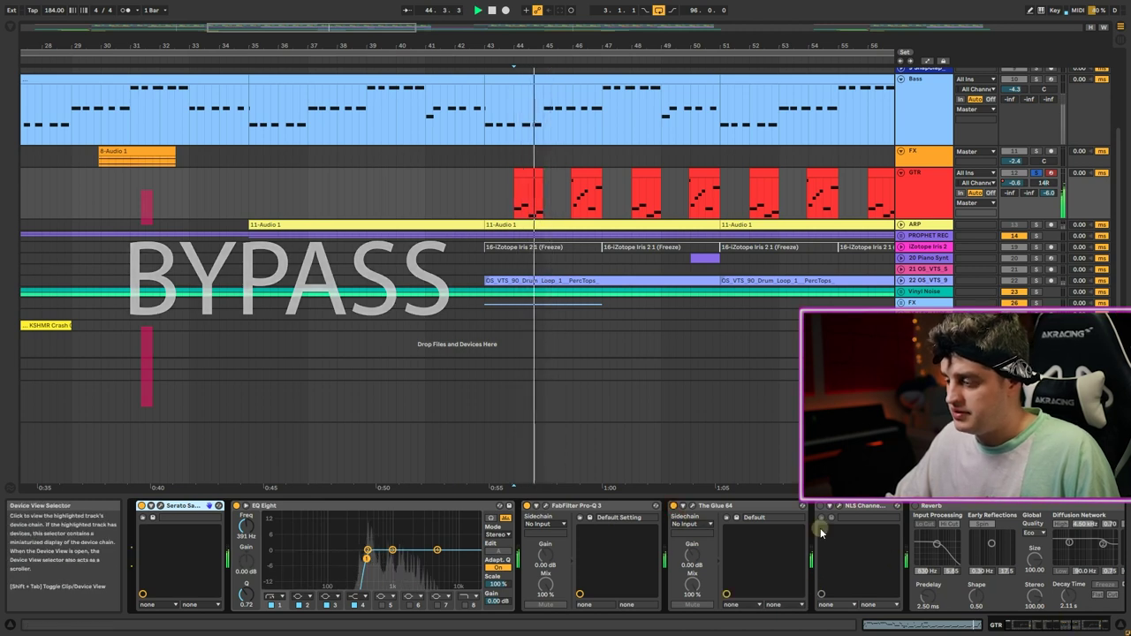
scroll(778, 548, right, 5)
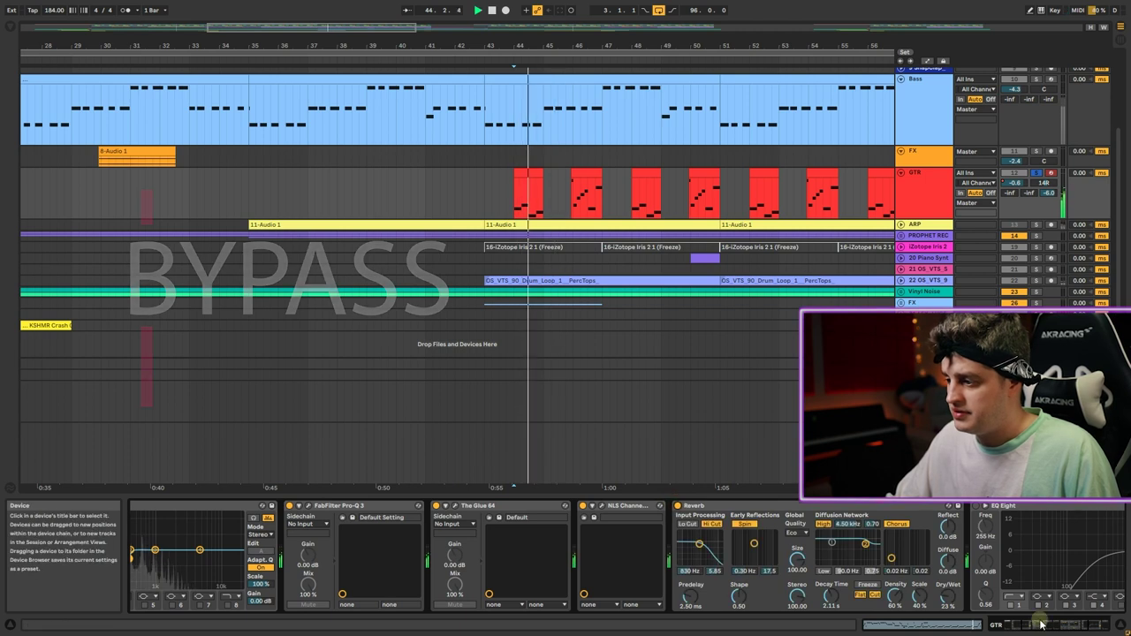
scroll(760, 553, right, 3)
click(731, 507)
key(space)
key(space)
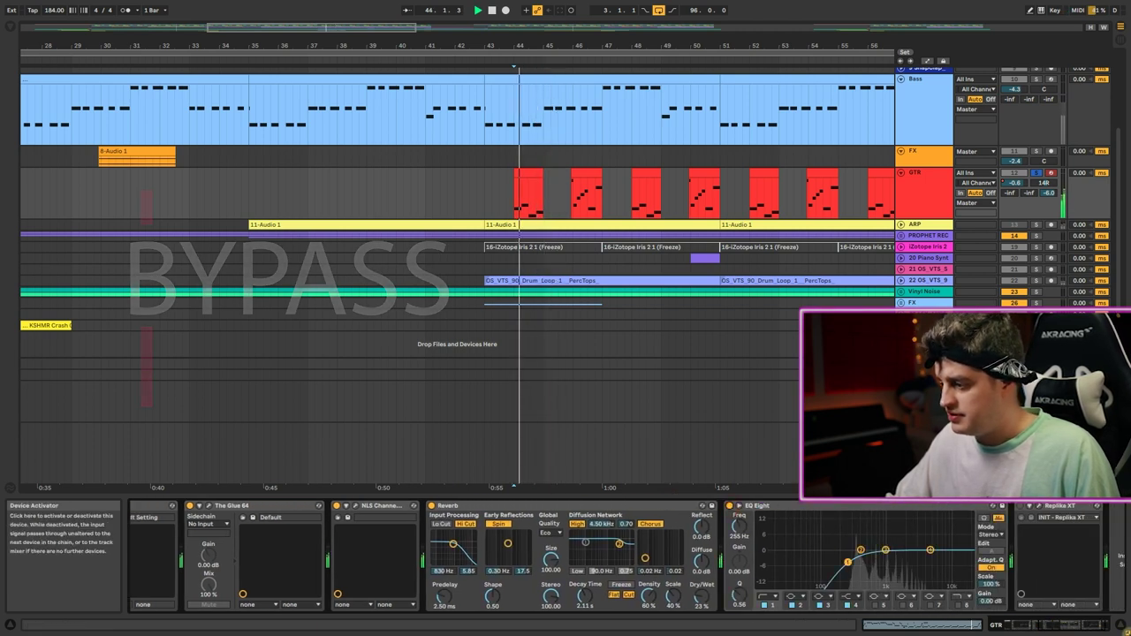
Step: Open the Replika XT plug-in at the end of the GTR track's device chain
click(1062, 628)
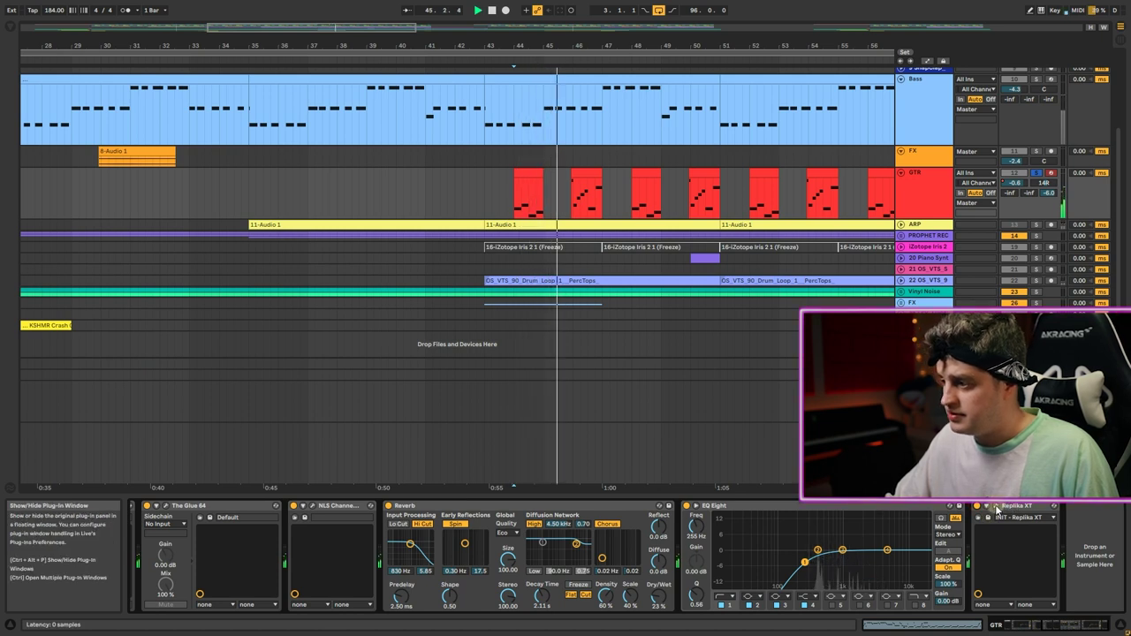
click(997, 510)
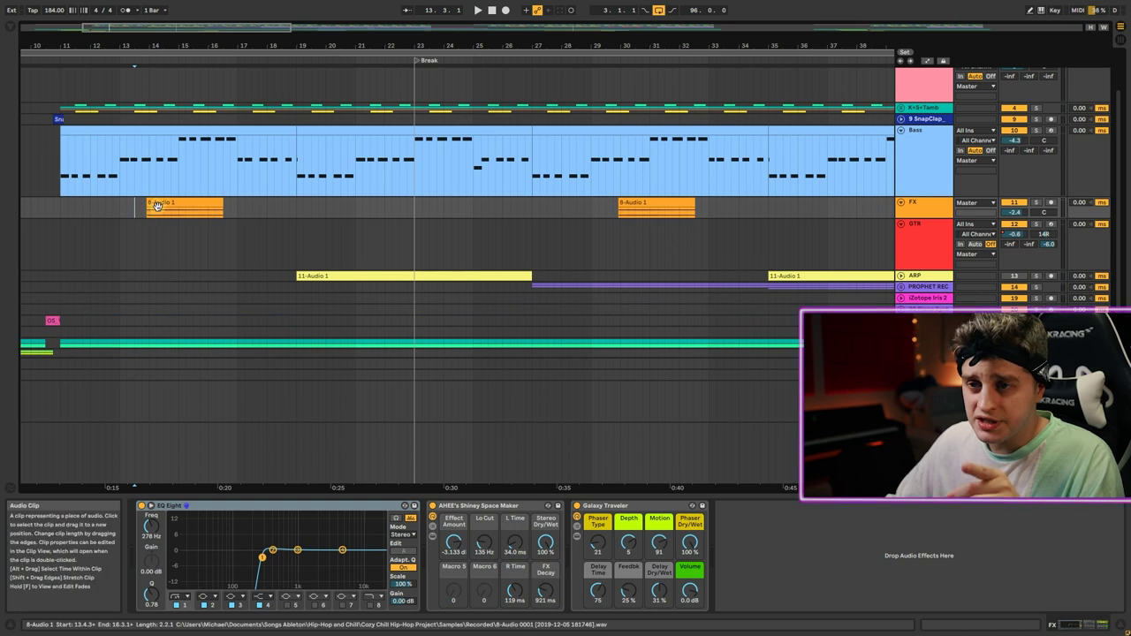
Step: Set the start point just before the first FX clip, and play the soloed 16 15-Audio 1 Prophet recording from bar 27
click(152, 216)
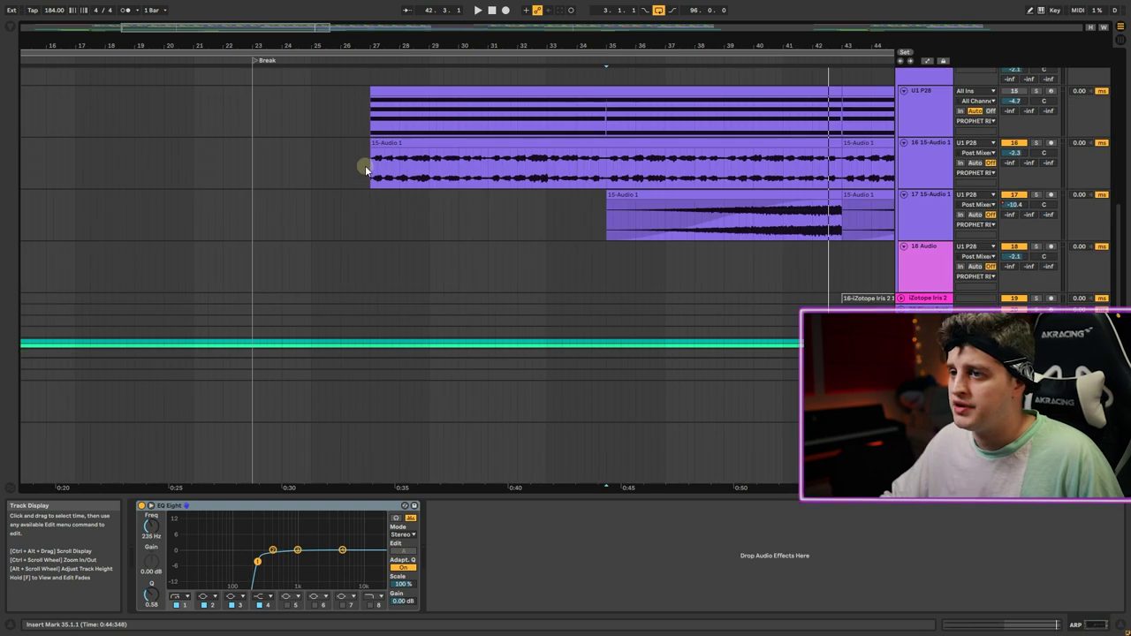
click(363, 159)
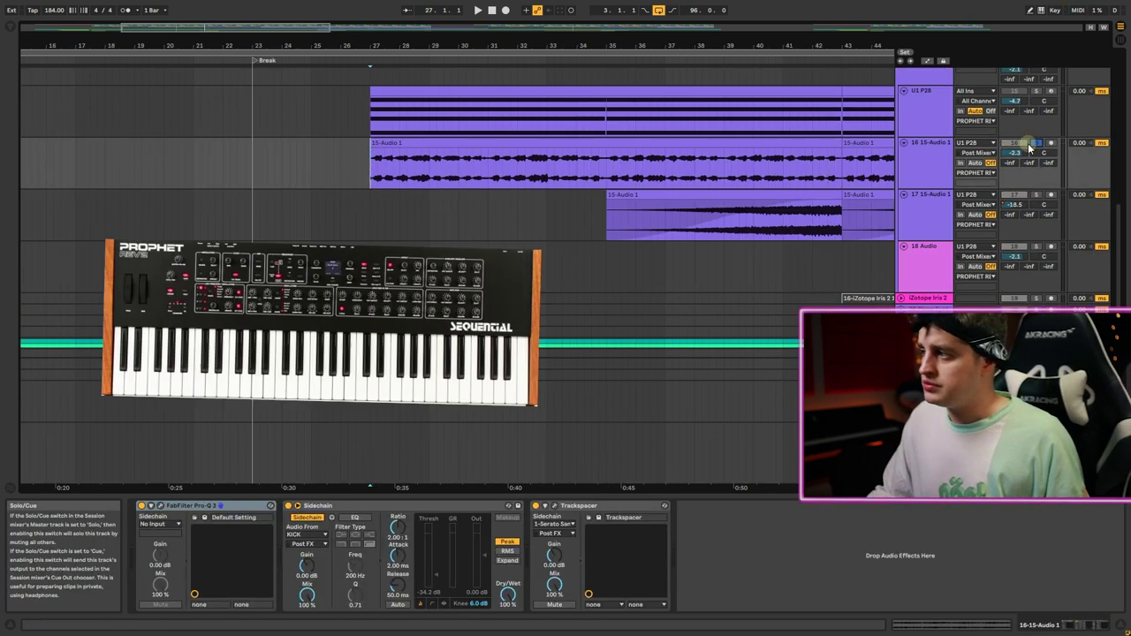
key(space)
scroll(368, 80, down, 2)
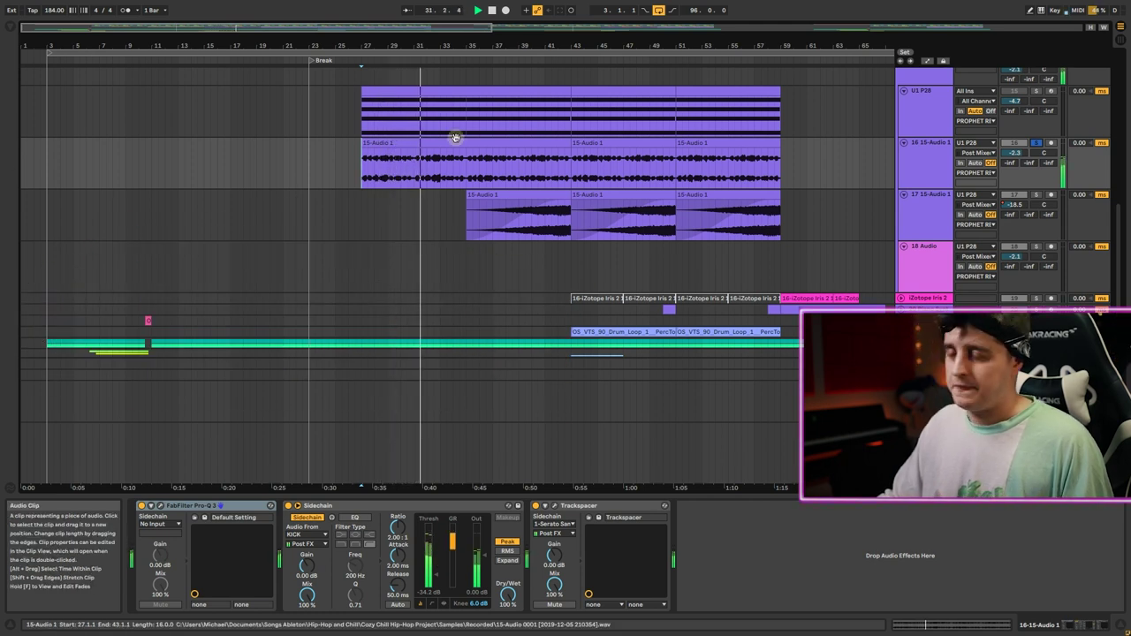
Step: Play the soloed 17 15-Audio 1 Prophet recording from bar 35, stop playback and take the track out of solo
key(space)
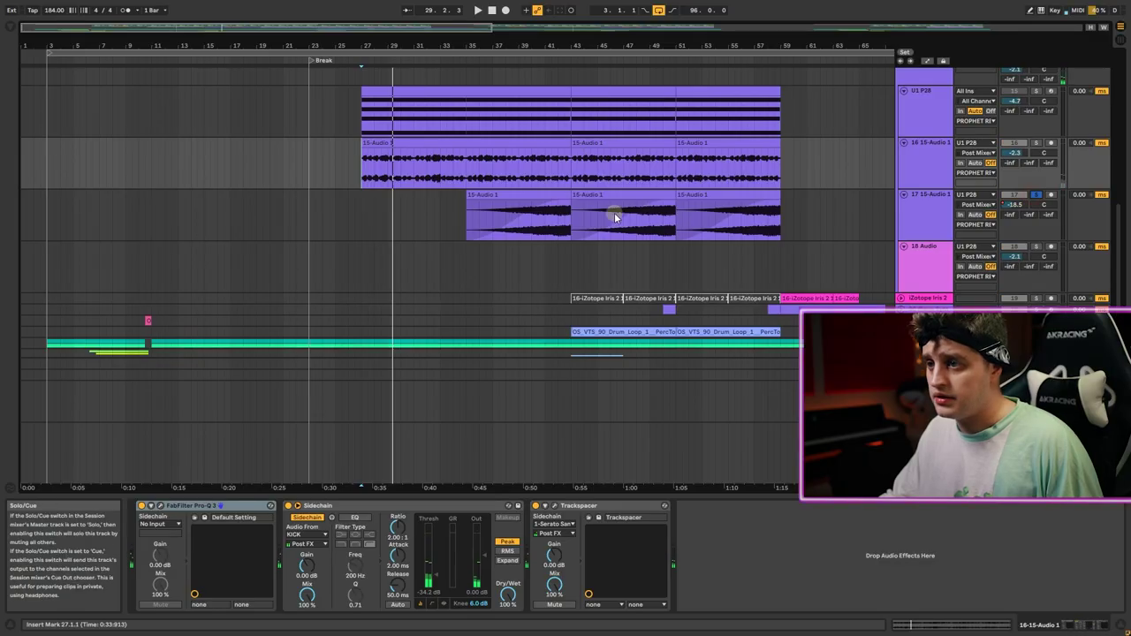
click(466, 217)
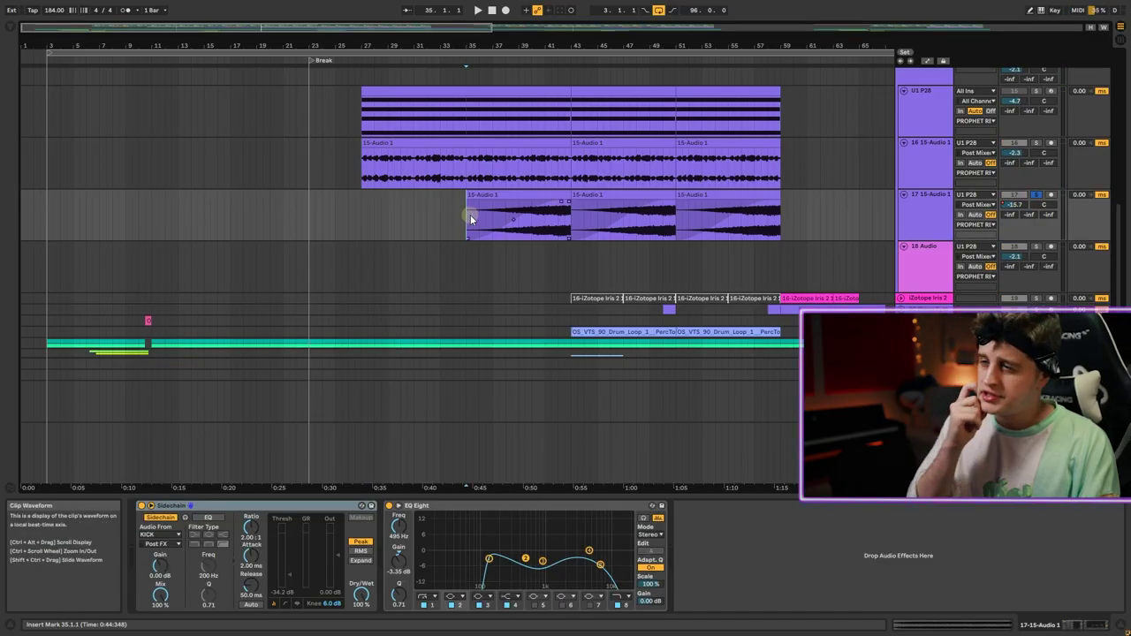
key(space)
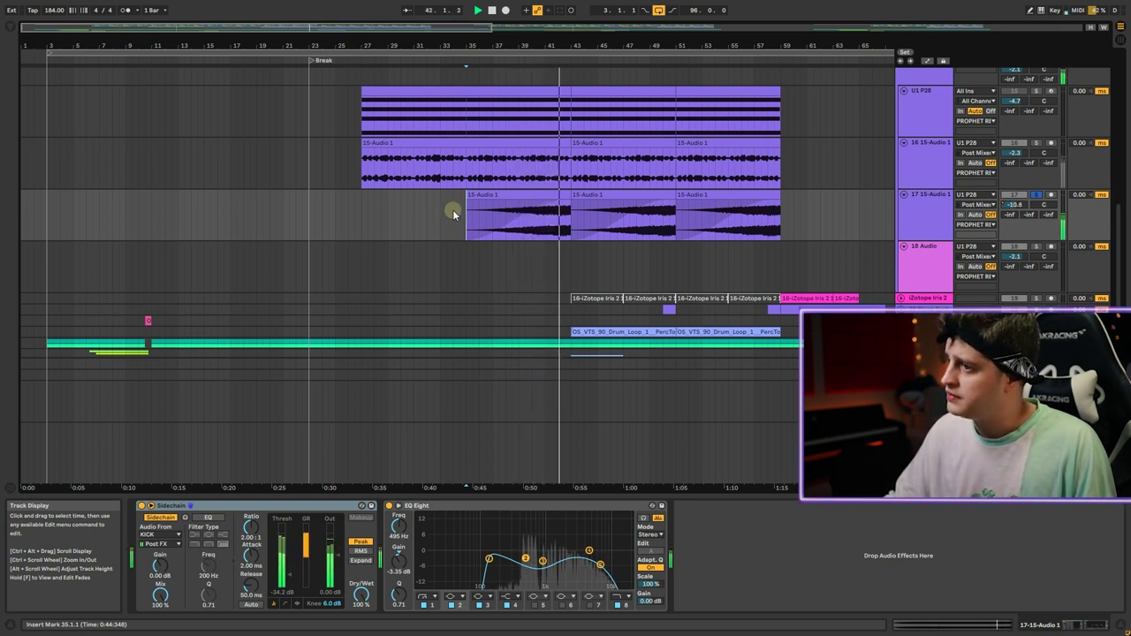
key(space)
click(1037, 195)
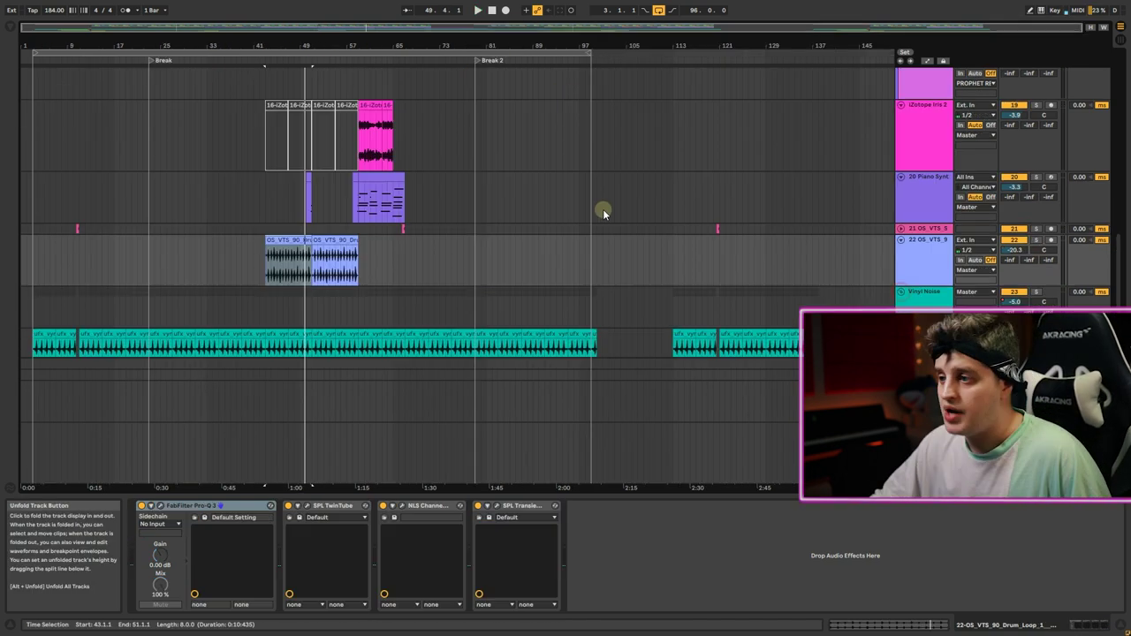
Step: Set the start point at bar 11 in the vinyl crackle clips and show the effects of the 24 ufx_vyn_crackleraw track
scroll(592, 216, down, 3)
scroll(49, 145, up, 3)
scroll(175, 143, up, 3)
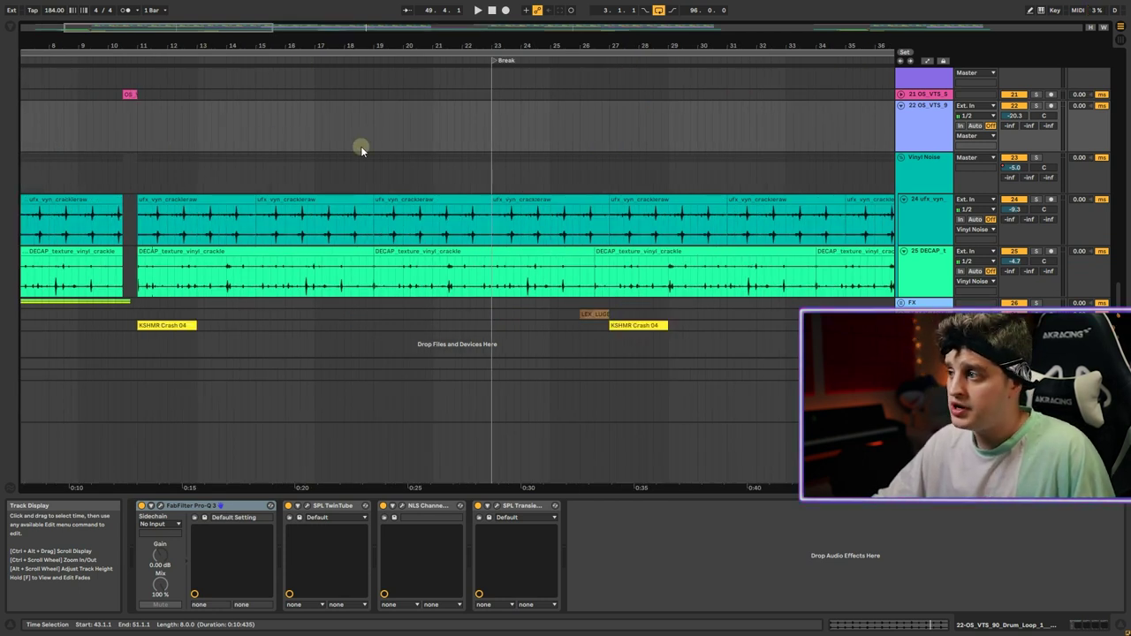
click(139, 216)
click(925, 210)
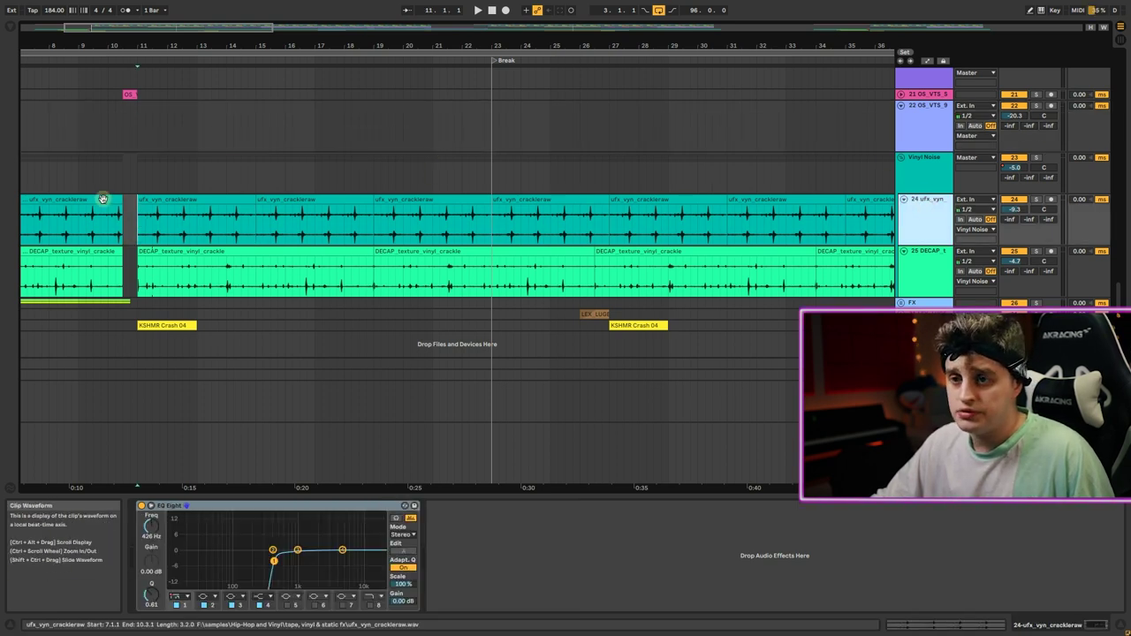
Step: Show the Utility and FabFilter Pro-Q 3 effects of the 25 DECAP vinyl crackle track and compare both crackle clips near bar 11
scroll(124, 182, up, 3)
click(243, 265)
click(212, 229)
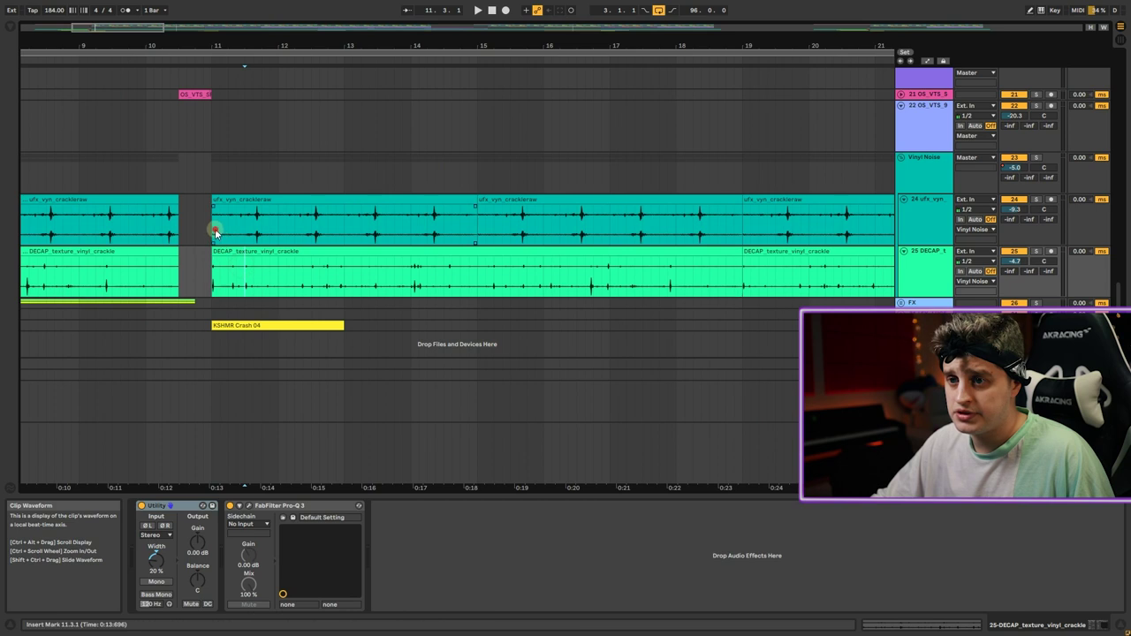
click(219, 268)
click(212, 233)
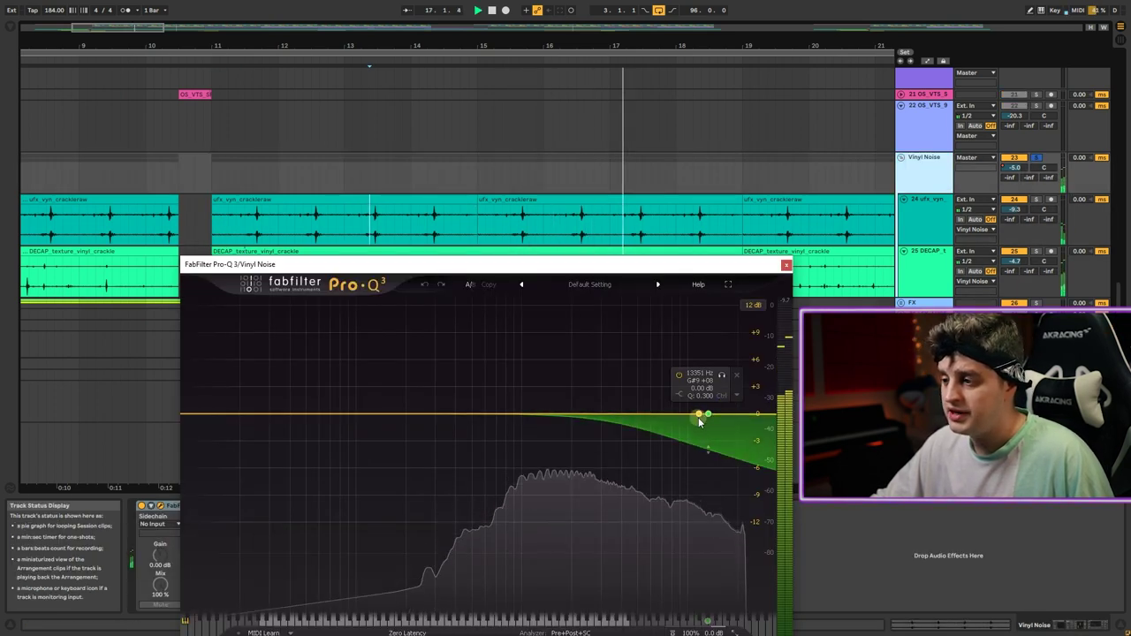
Step: Move the Vinyl Noise group's FabFilter Pro-Q 3 window aside, close it and take the group out of solo
drag(720, 268, 569, 254)
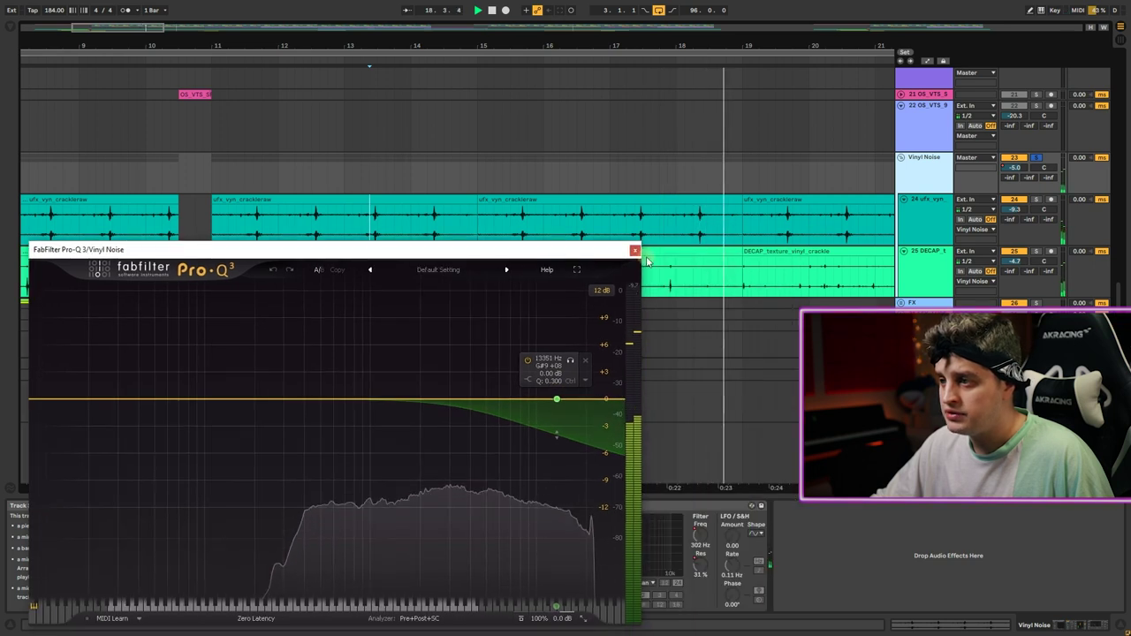
click(634, 252)
click(1037, 157)
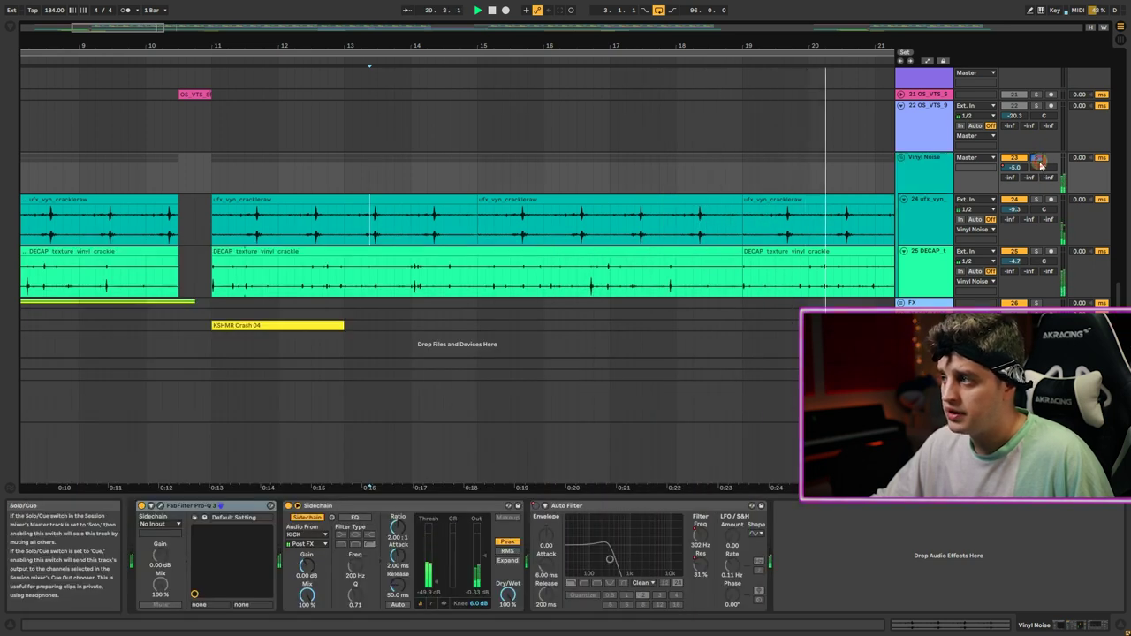
Step: Reactivate the 20 Piano Synth track and play it together with the iZotope Iris 2 track from bar 57
scroll(762, 133, down, 8)
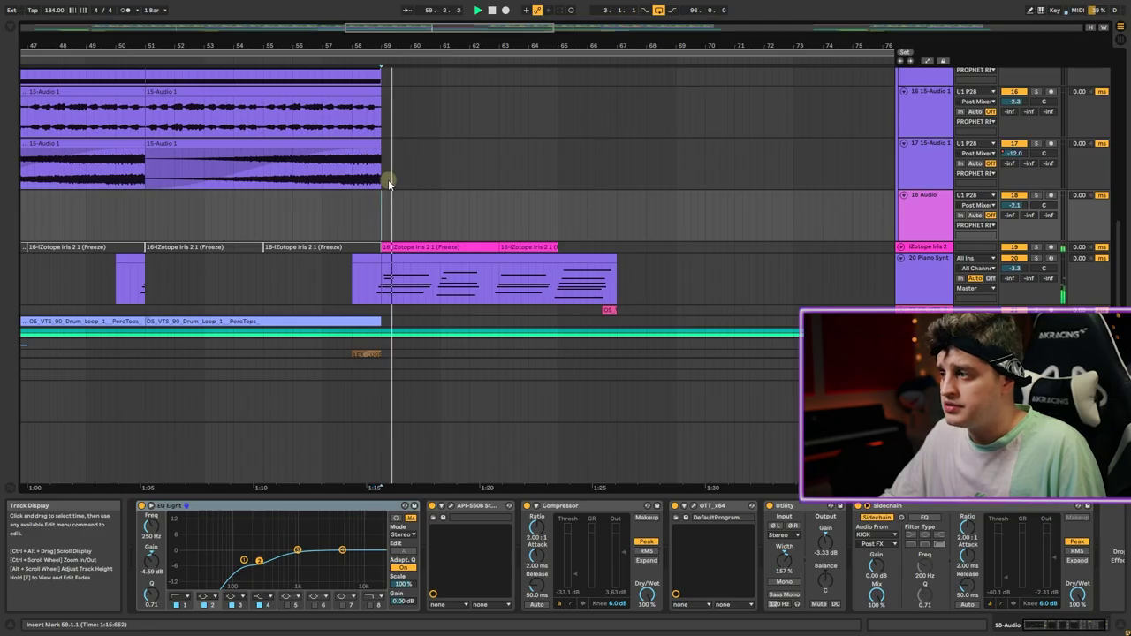
scroll(398, 149, down, 5)
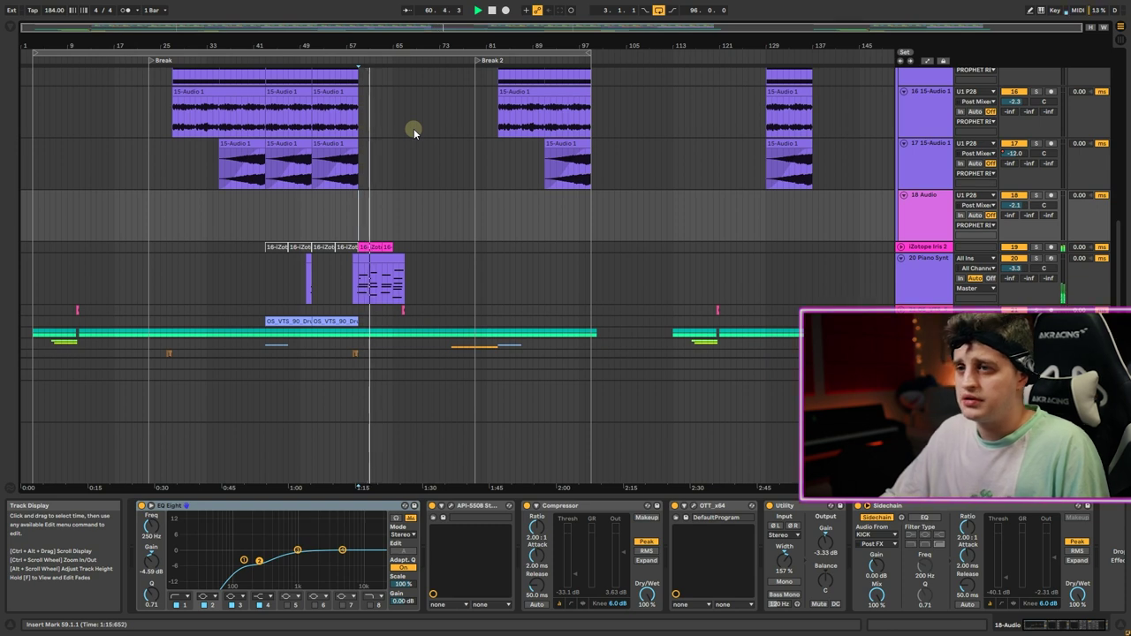
scroll(389, 165, up, 4)
scroll(396, 166, up, 4)
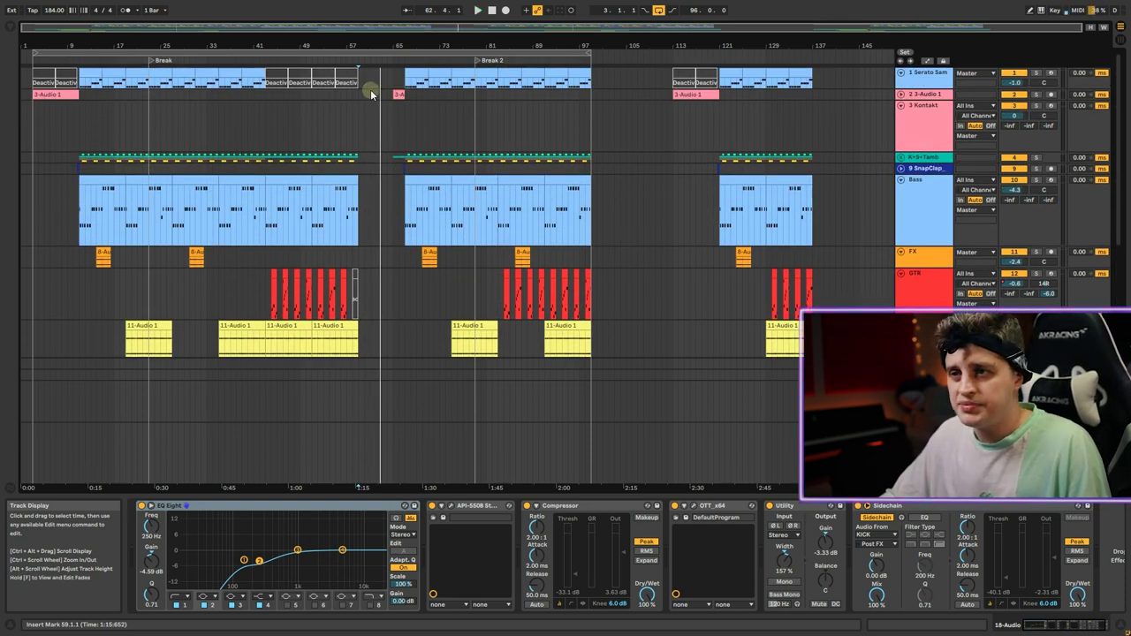
scroll(366, 113, down, 3)
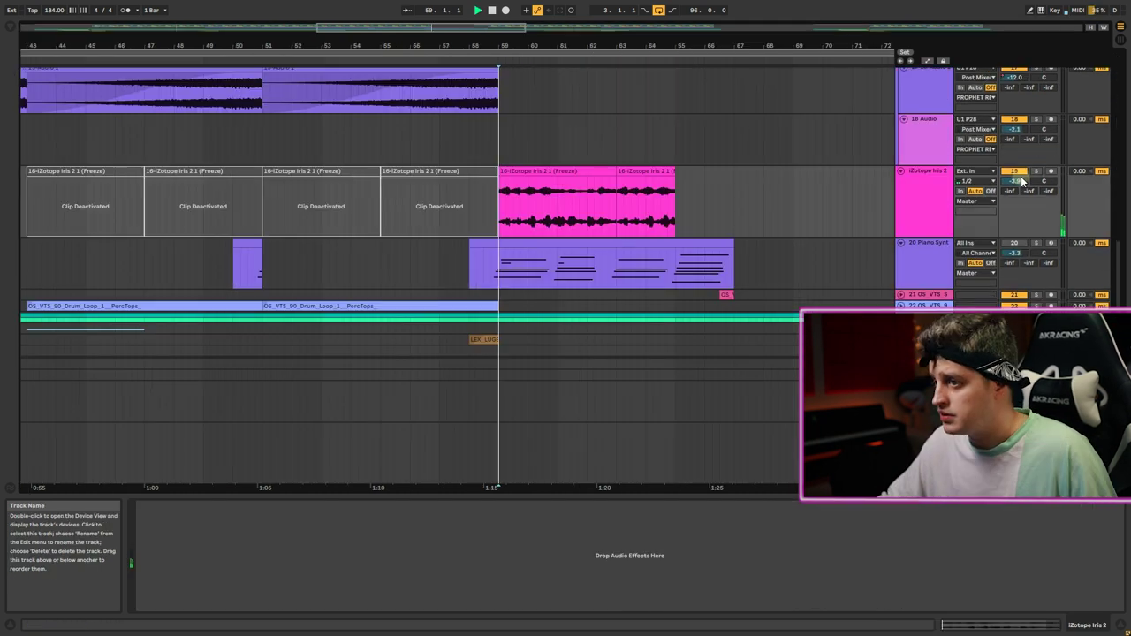
scroll(1022, 180, down, 1)
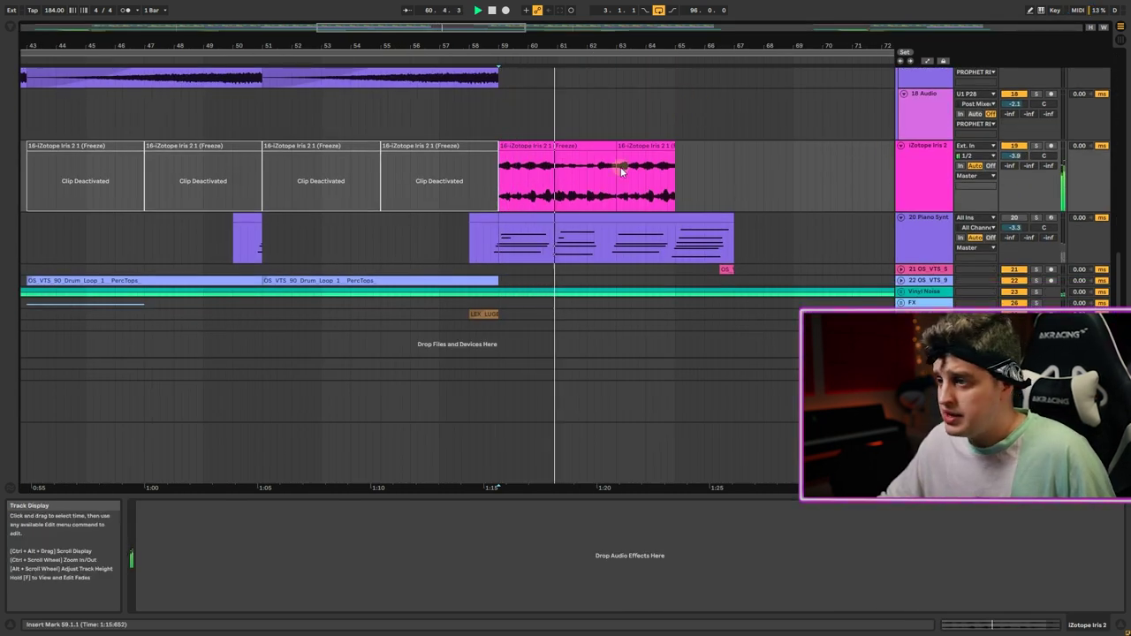
click(446, 241)
key(space)
click(1015, 218)
key(space)
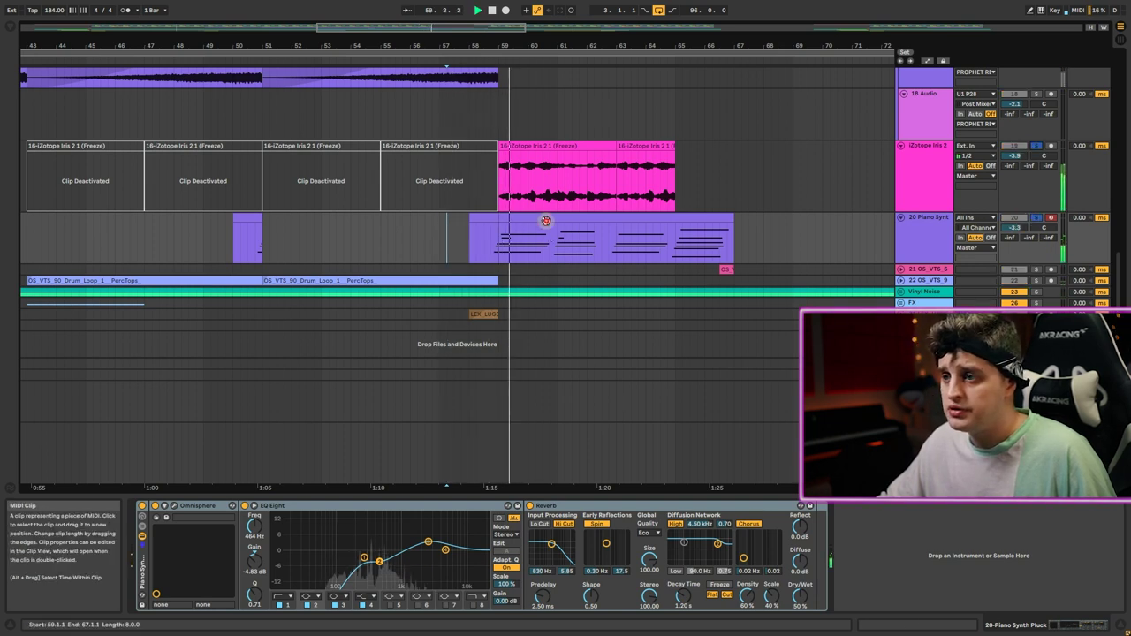
Step: Open the Piano Synth clip's chords in the MIDI note editor, return to the device chain and toggle playback
double_click(544, 222)
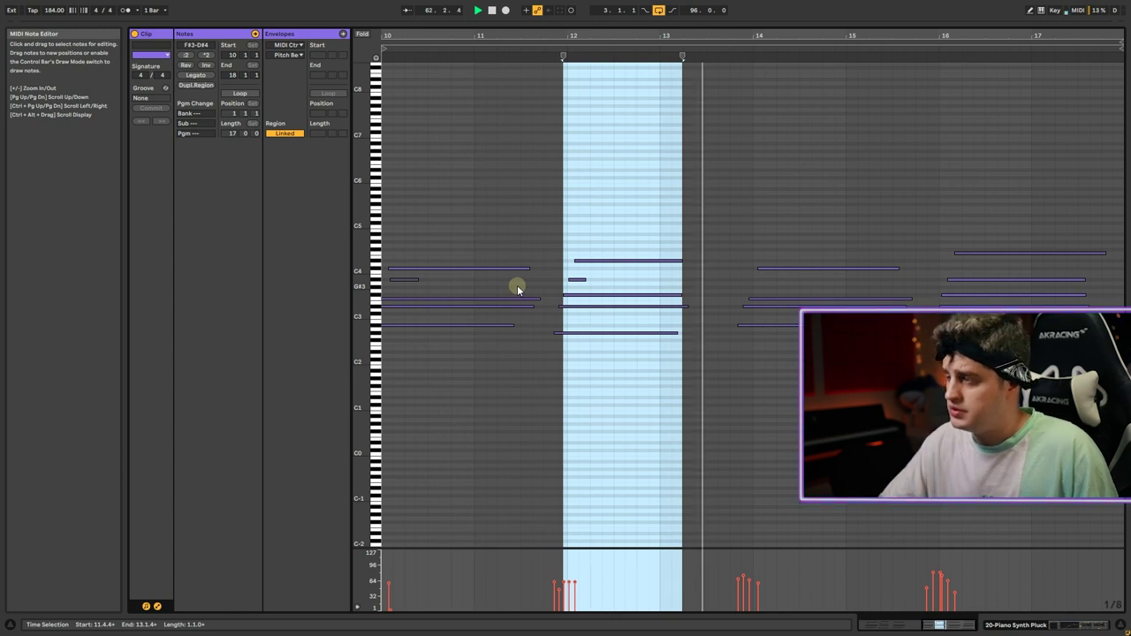
key(shift+Tab)
key(space)
key(space)
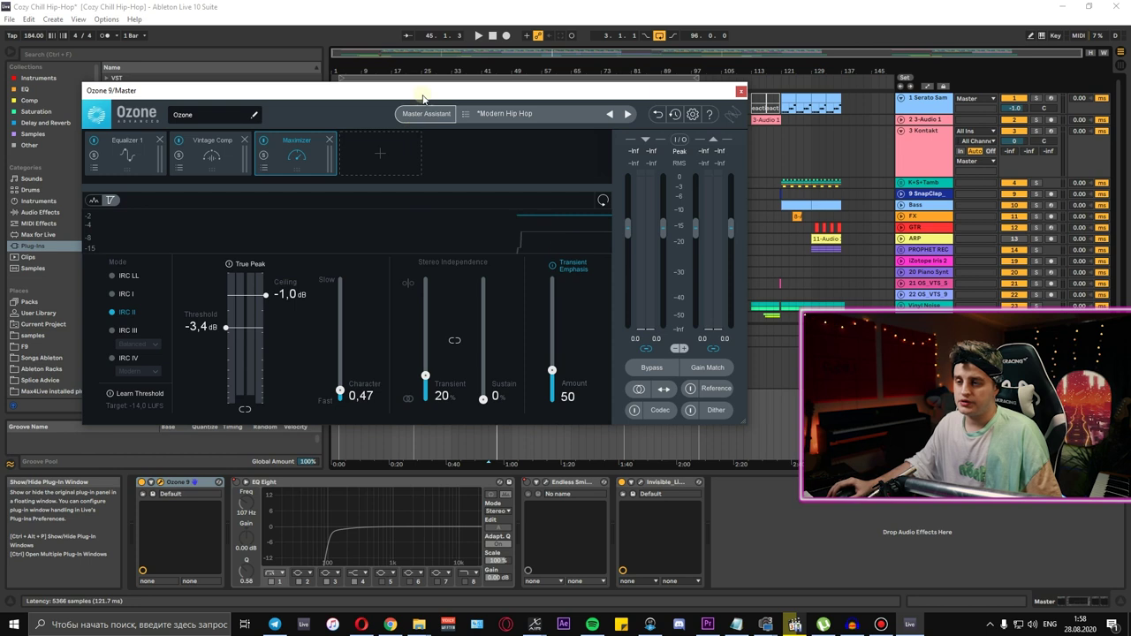
Step: Open Ozone 9 on the Master and go through its Vintage Comp, Equalizer 1 and Maximizer modules
drag(424, 96, 463, 108)
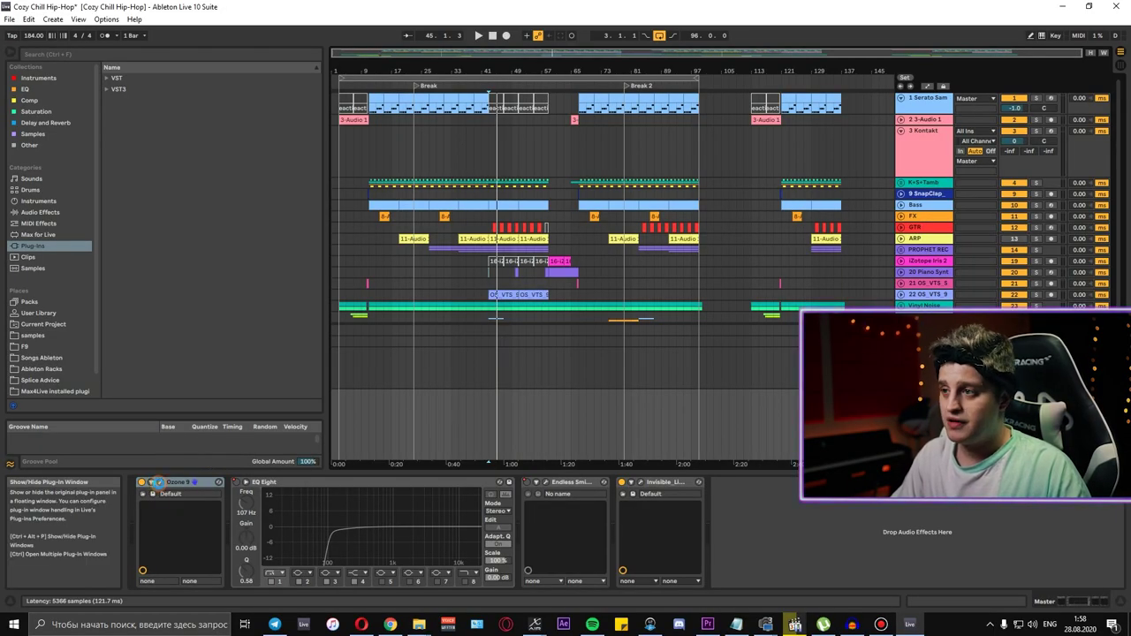
key(ctrl+alt+p)
drag(424, 95, 473, 114)
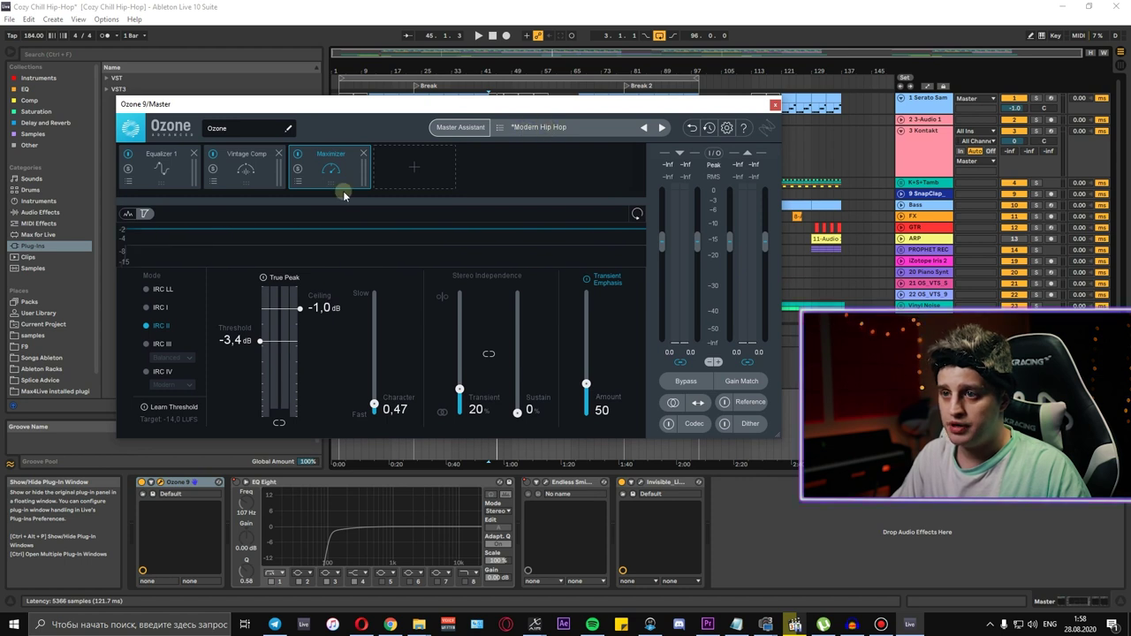
click(246, 165)
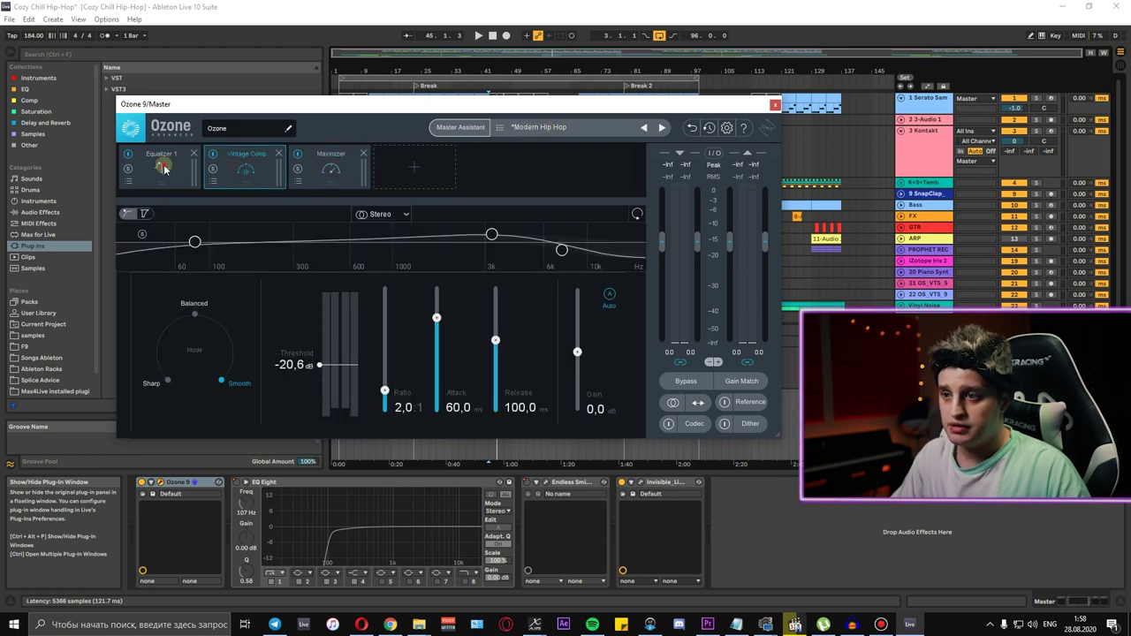
click(161, 166)
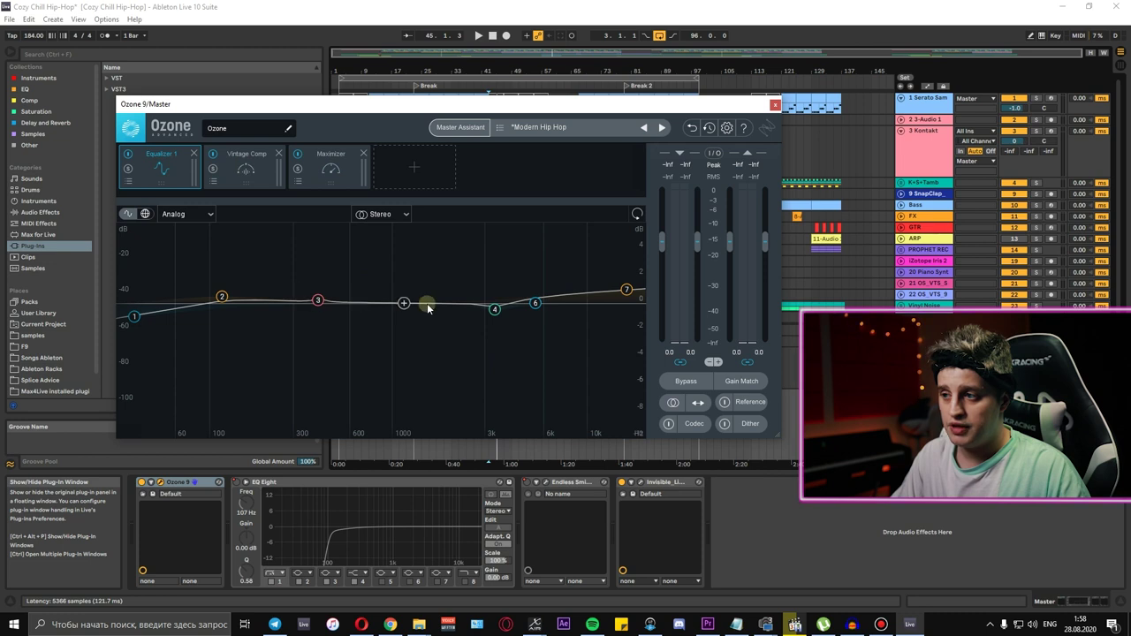
click(210, 184)
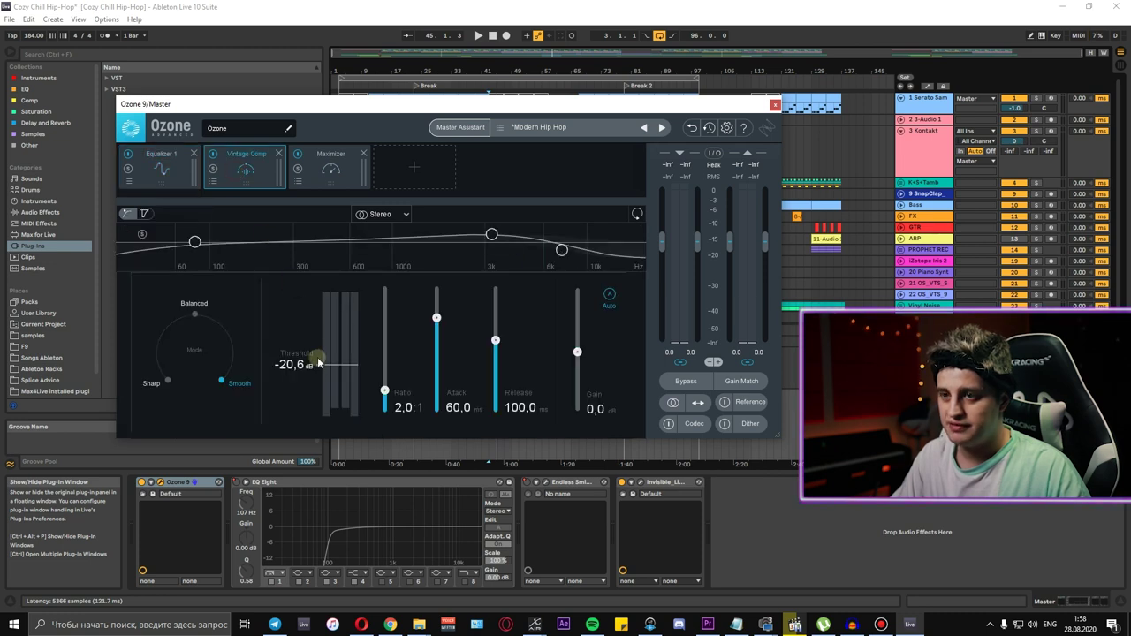
click(340, 174)
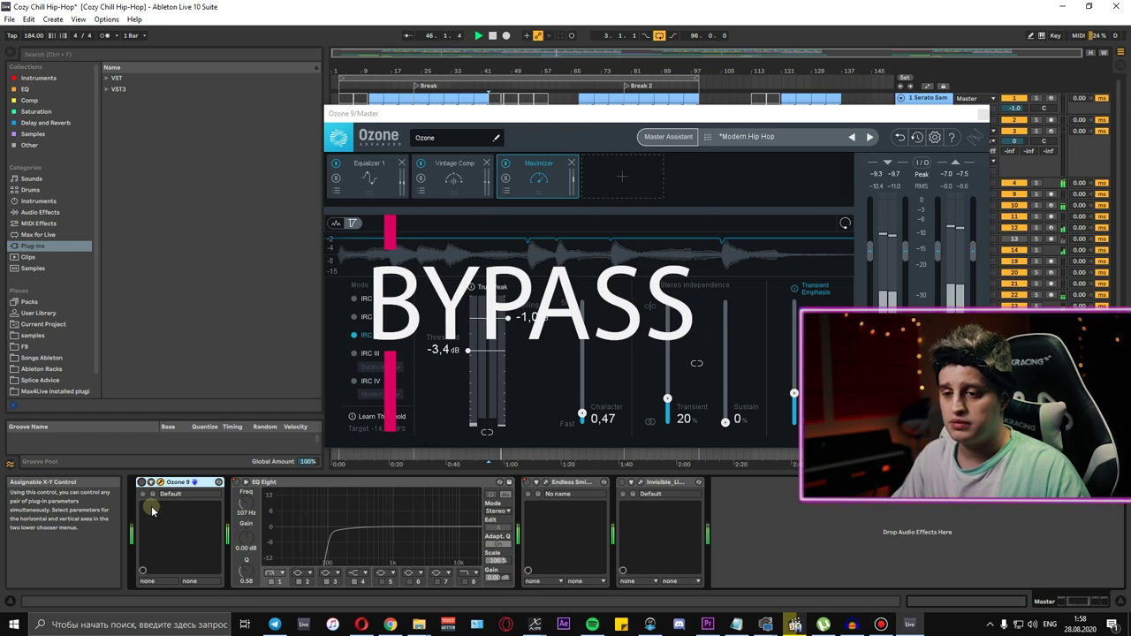
Step: Switch the bypassed Ozone 9 back on during playback to compare the master's sound, and stop playback
click(142, 482)
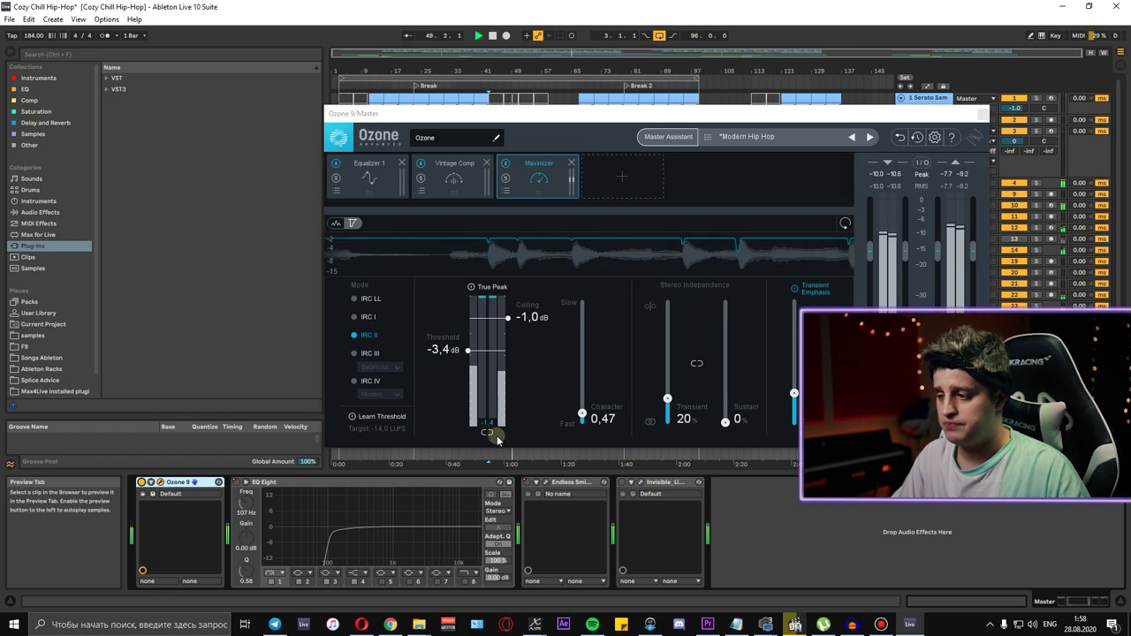
key(space)
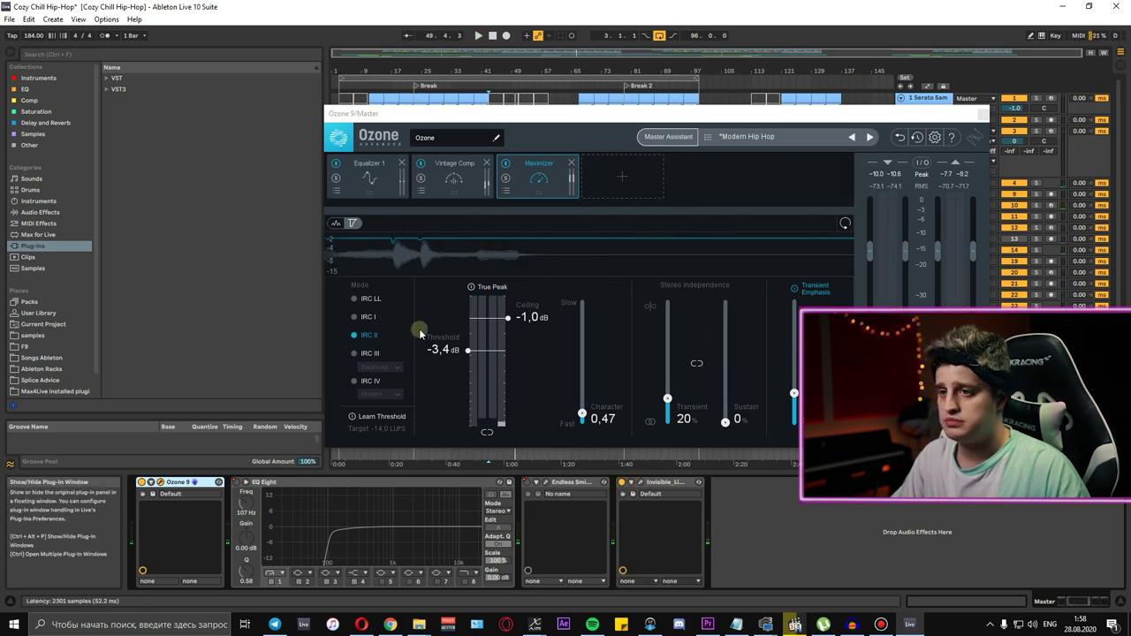
click(634, 482)
Step: Open the Endless Smile plug-in on the Master and show its automation in the arrangement
scroll(704, 281, down, 1)
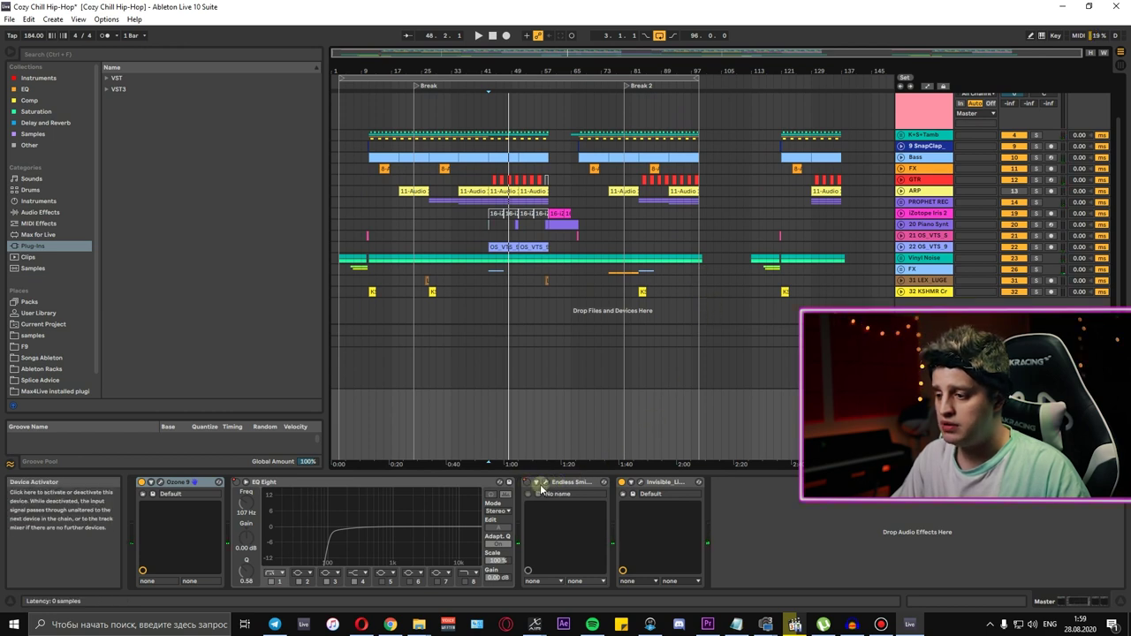
click(545, 483)
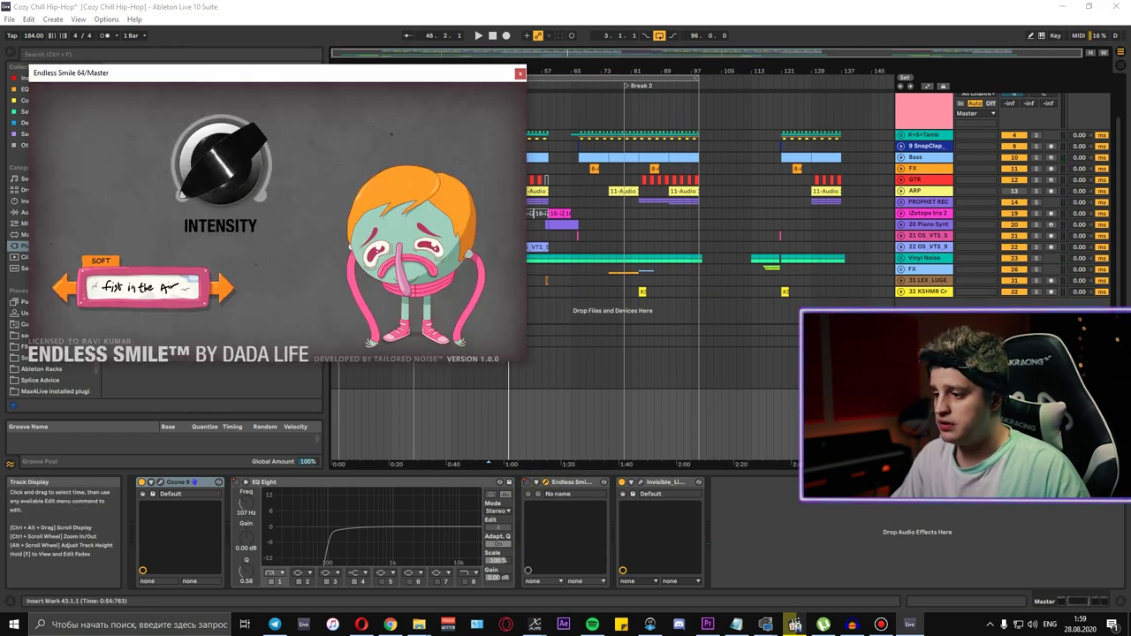
right_click(533, 484)
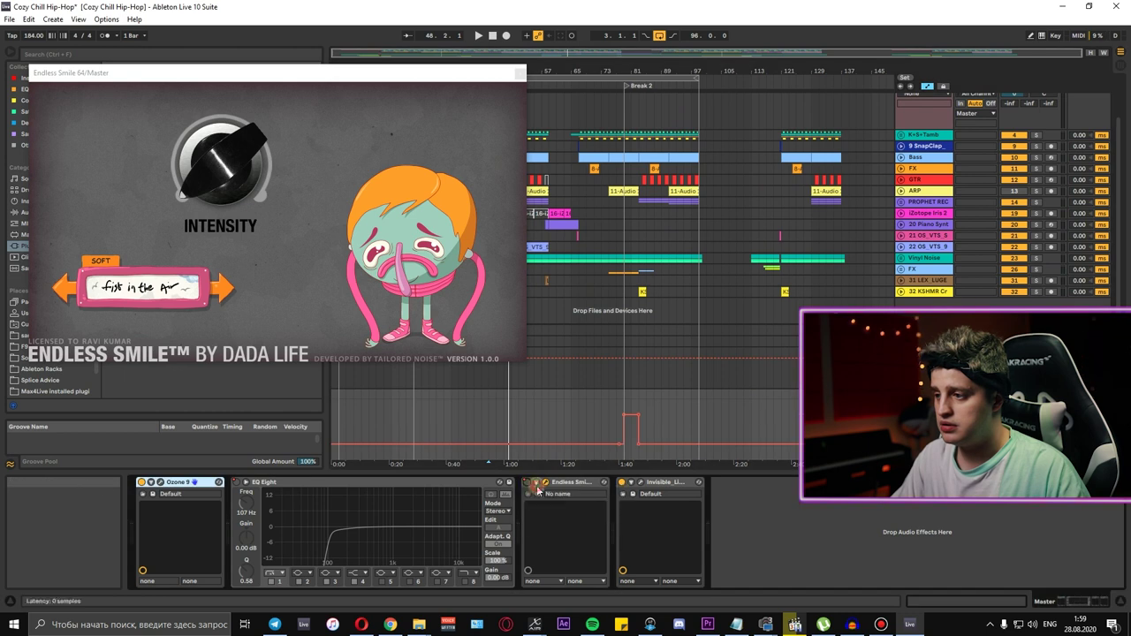
Step: Play the Master's automated Endless Smile section from bar 79 at Break 2
scroll(614, 210, up, 5)
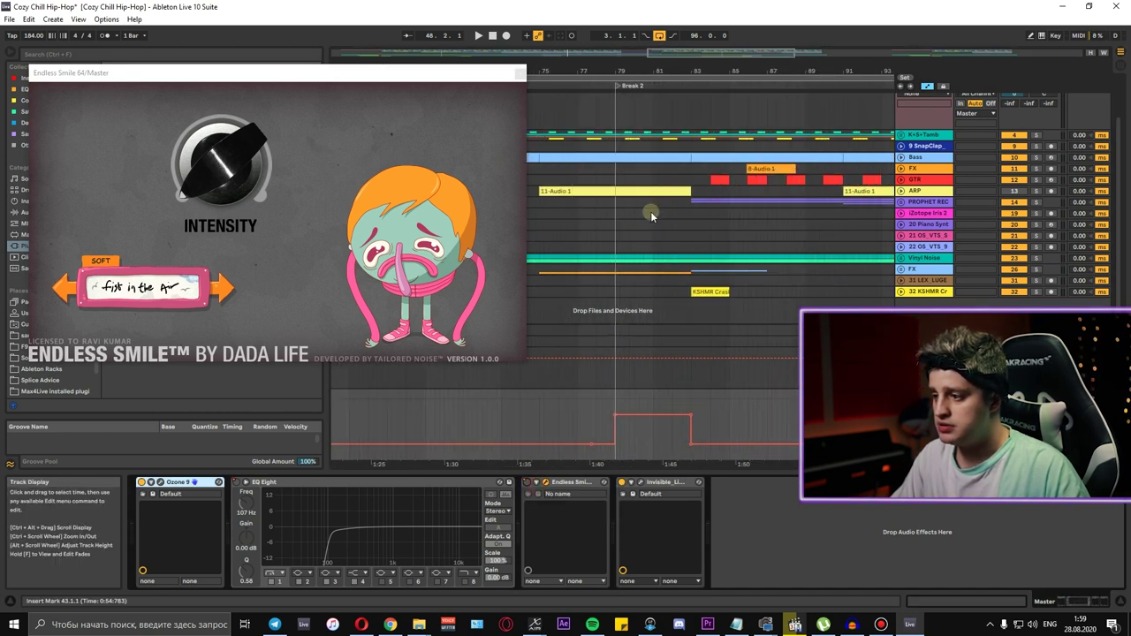
click(614, 399)
key(space)
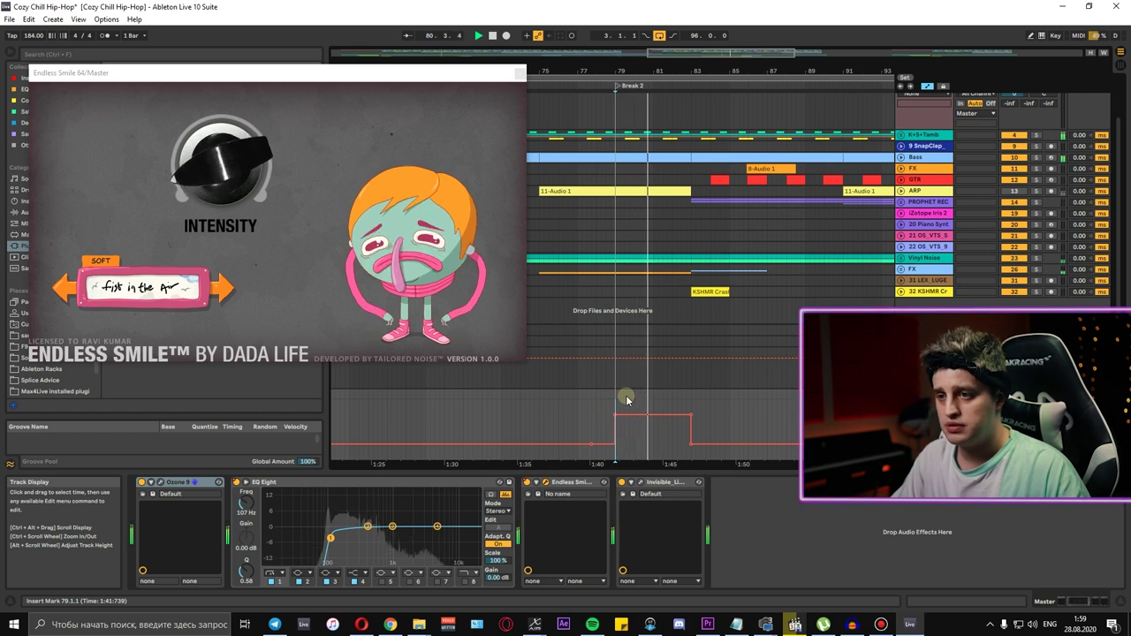
mouse_move(226, 215)
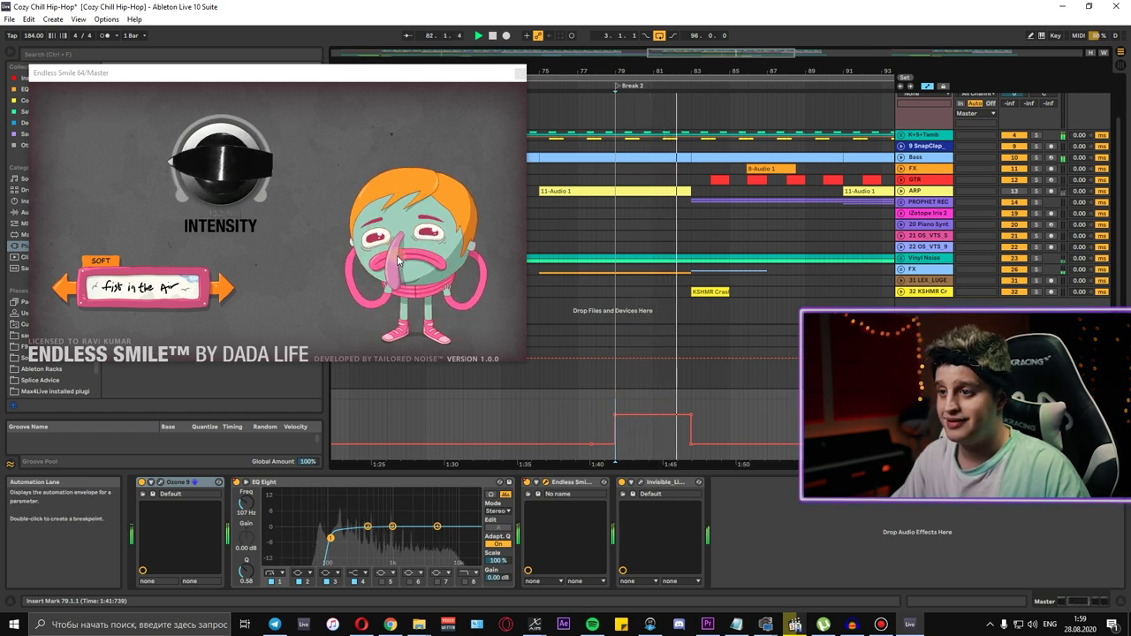
scroll(705, 267, down, 2)
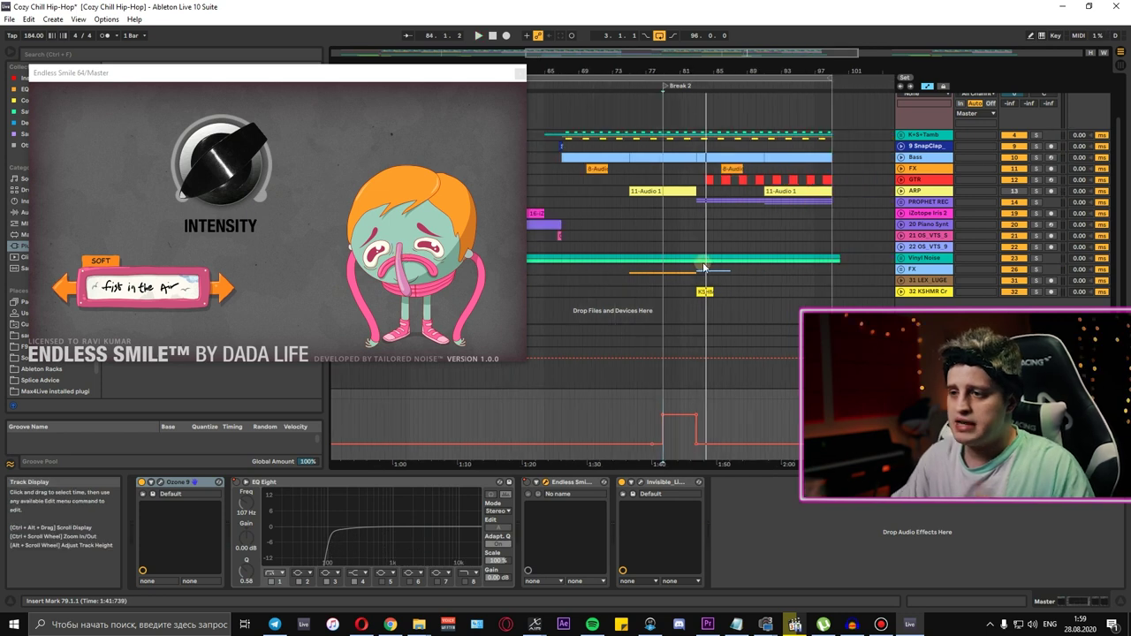